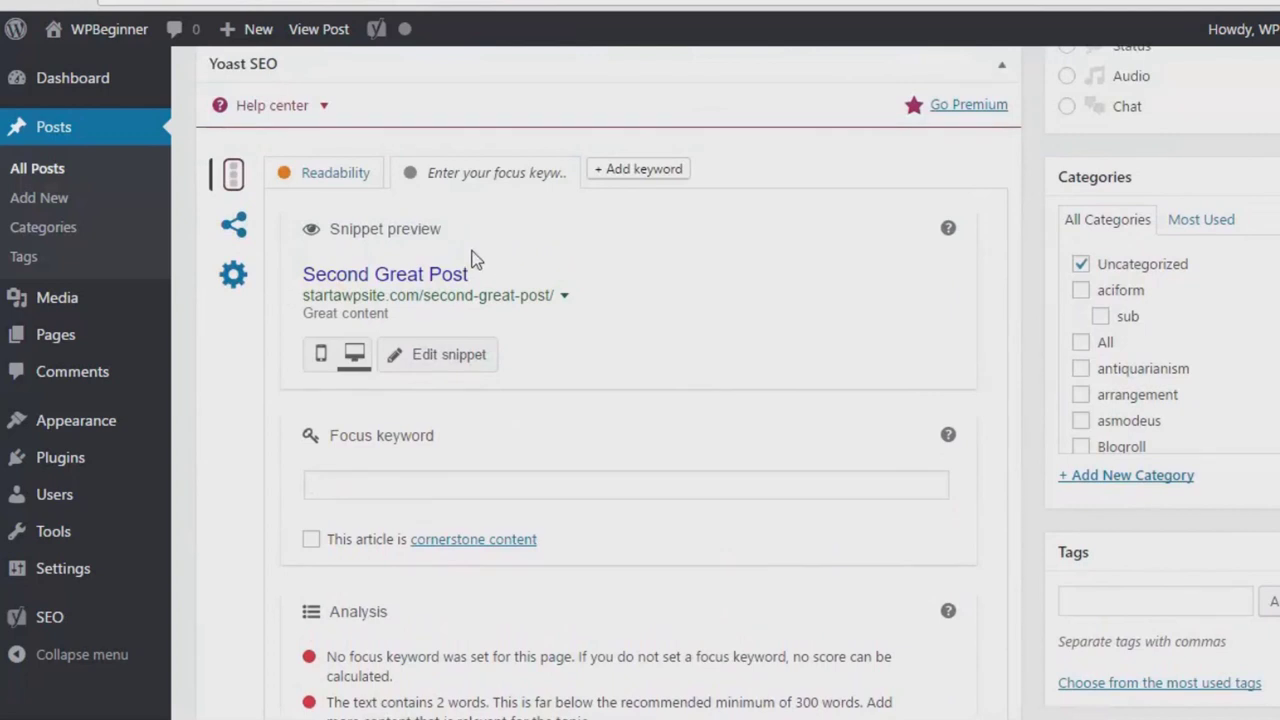
- Check the post's Yoast readability analysis, then go back to the keyword analysis
click(350, 170)
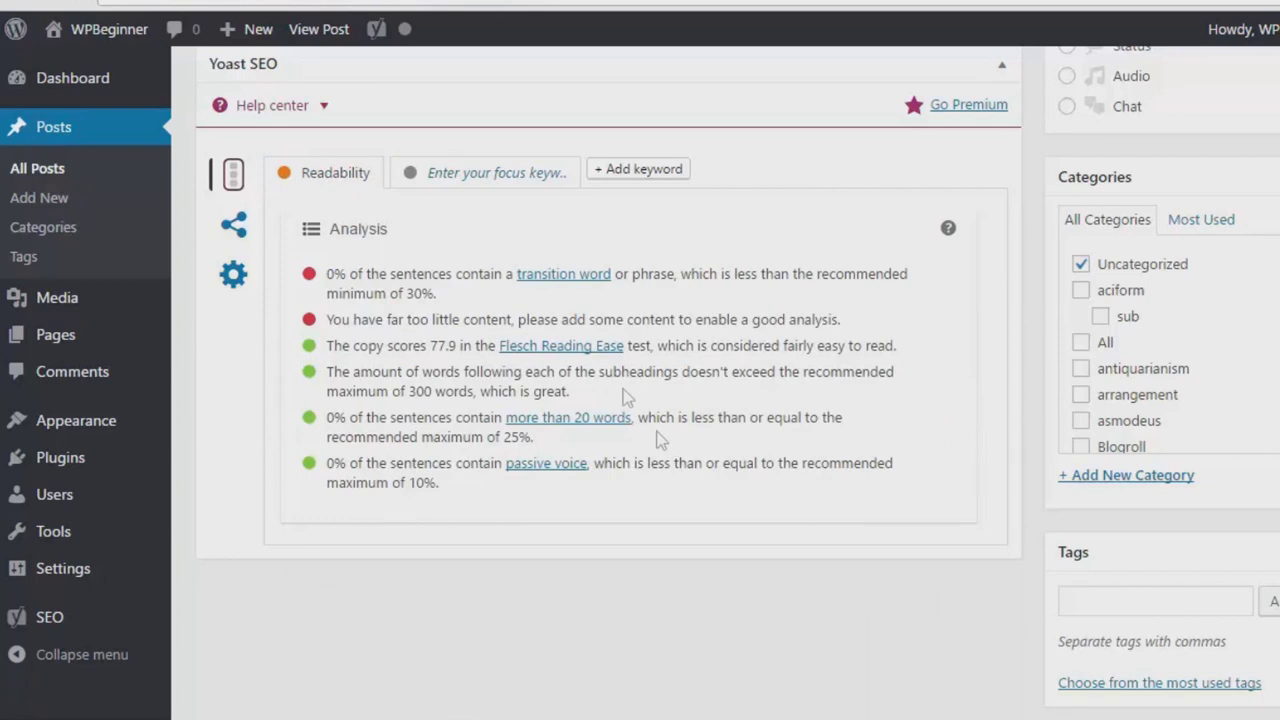
click(490, 172)
scroll(632, 234, down, 1)
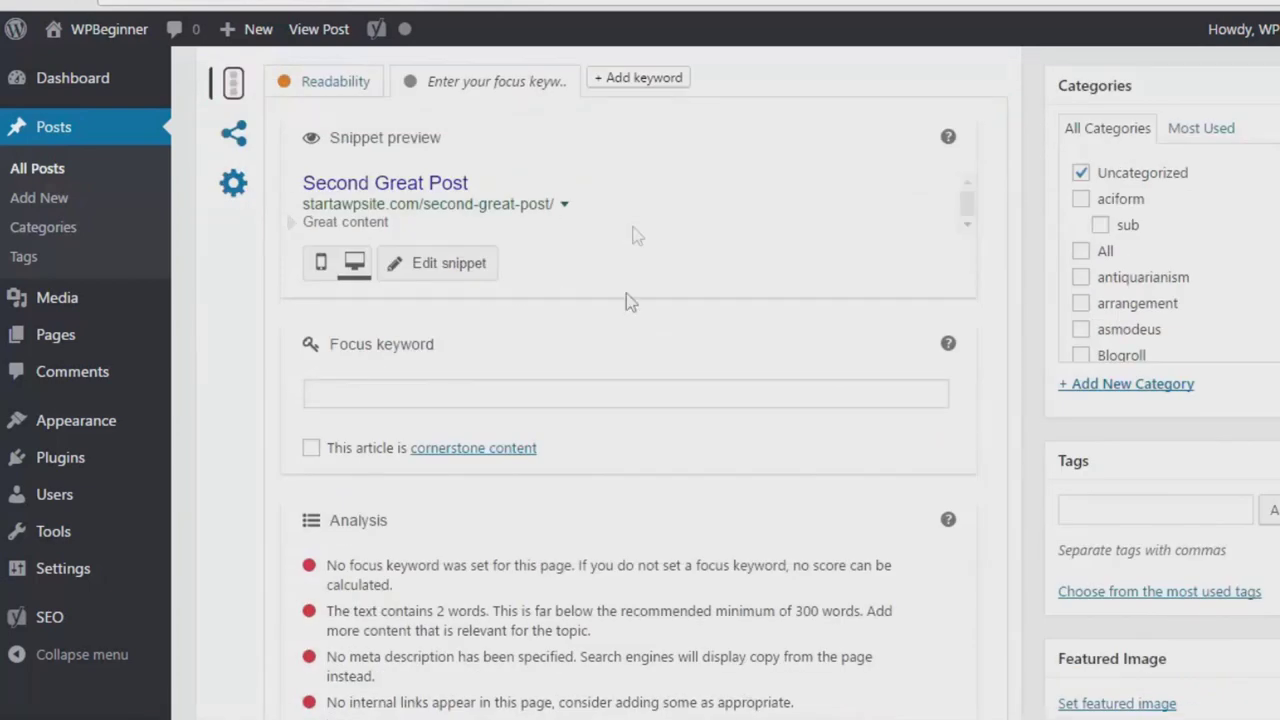
- Set the Yoast focus keyword to wpbeginner and scroll through the resulting analysis list
click(541, 400)
text(wpbeginner)
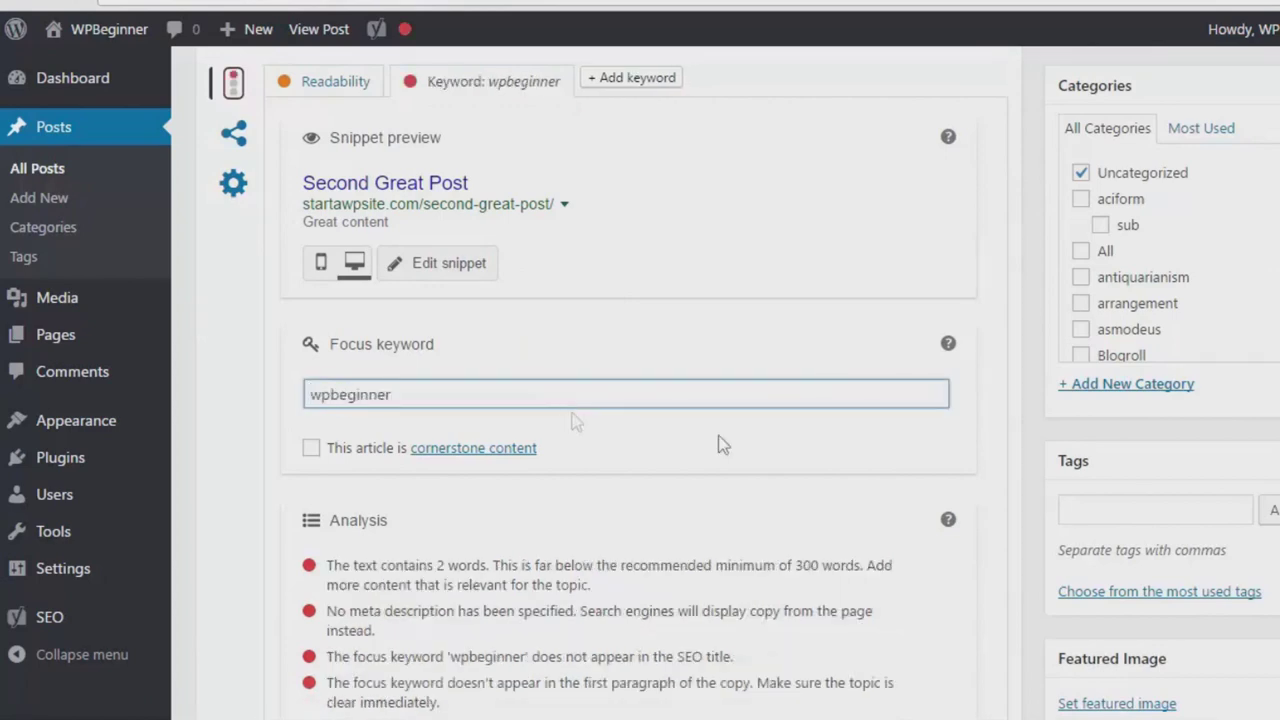
click(1006, 423)
scroll(543, 347, down, 2)
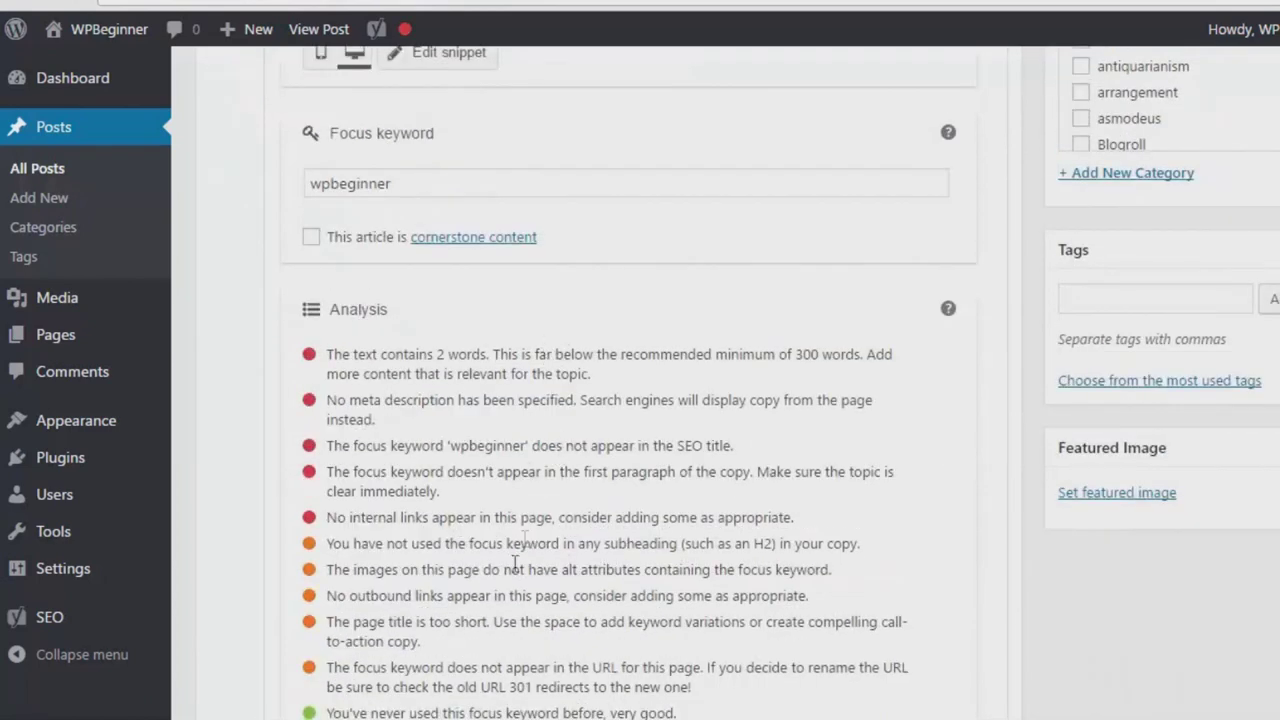
scroll(460, 480, down, 2)
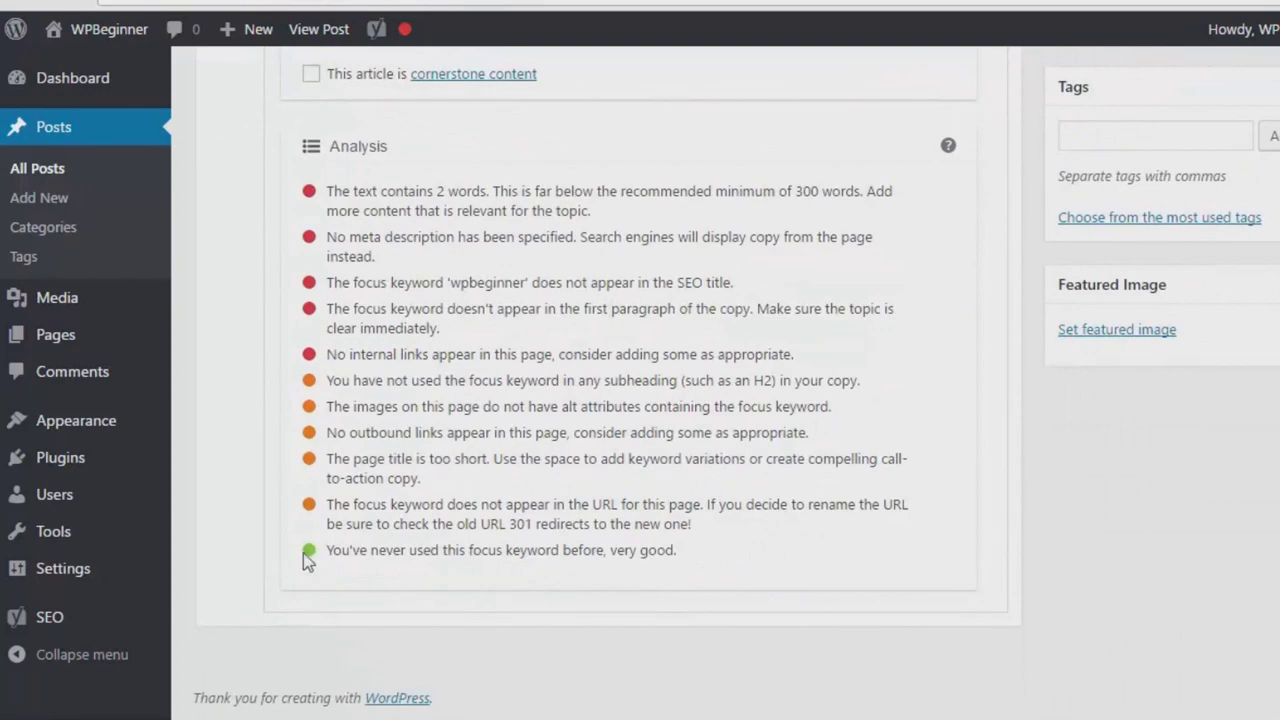
scroll(481, 543, up, 4)
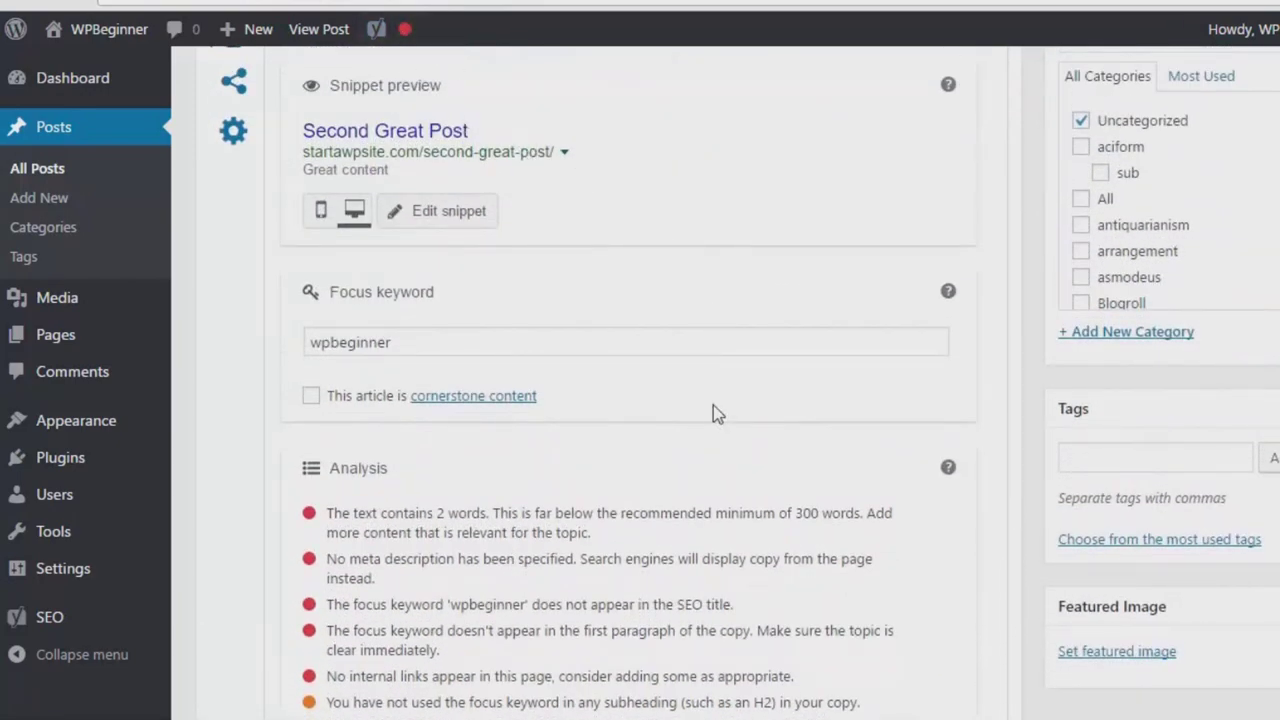
scroll(688, 451, down, 3)
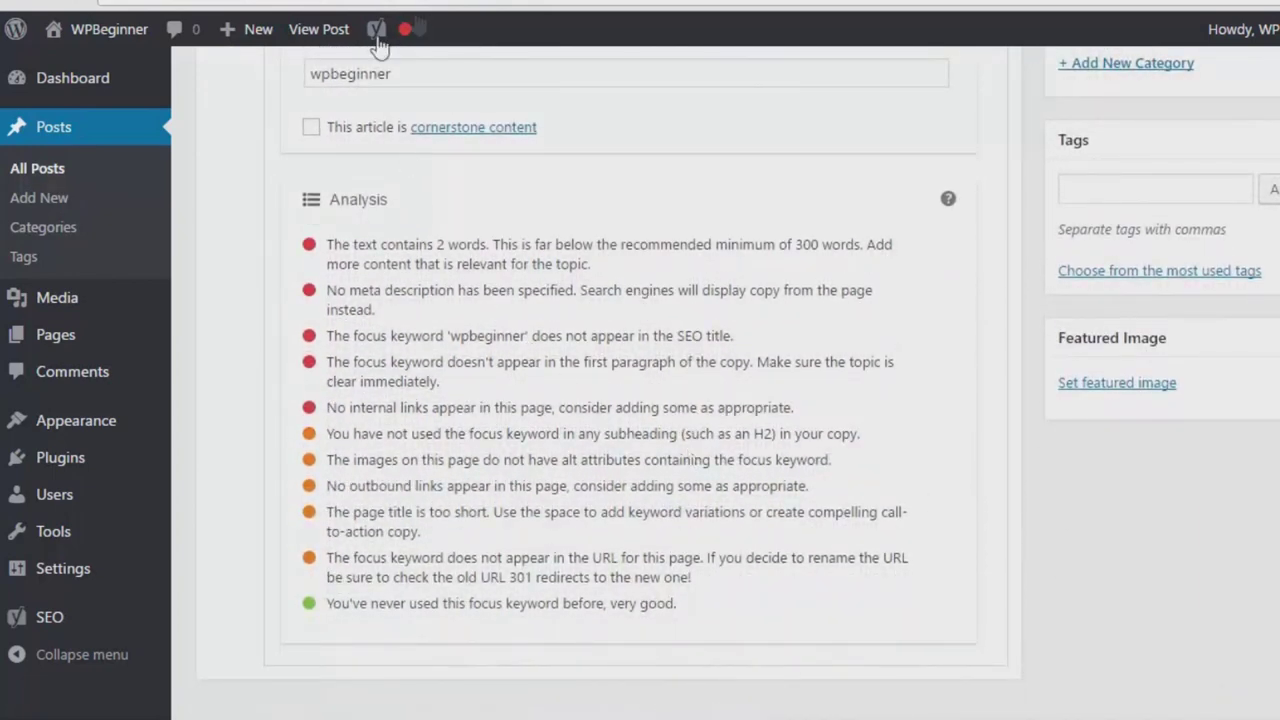
scroll(974, 533, up, 6)
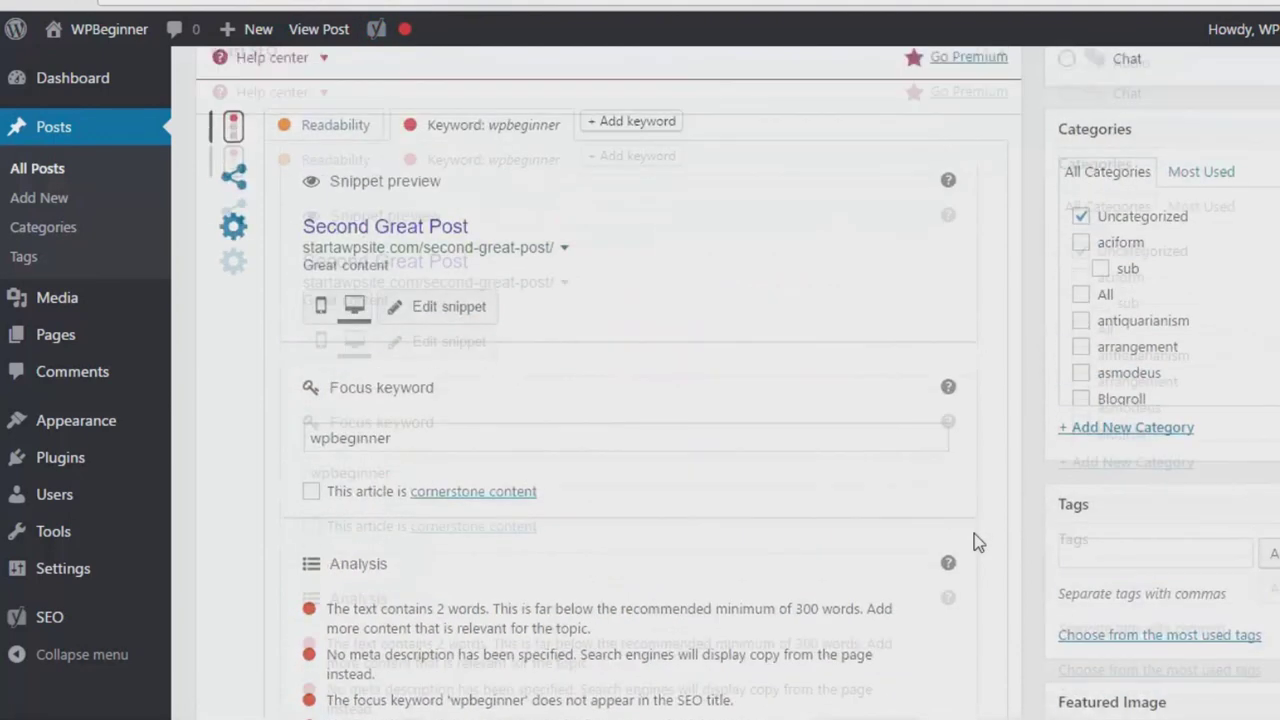
scroll(1024, 570, down, 2)
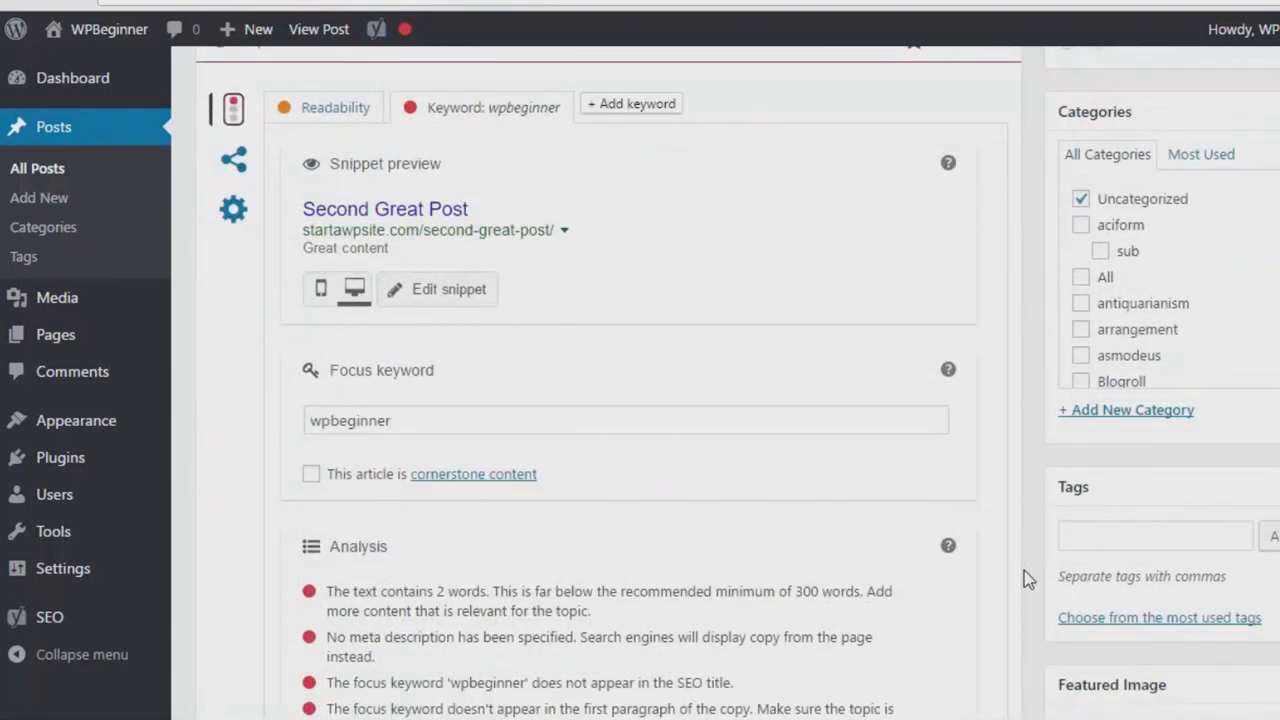
click(432, 300)
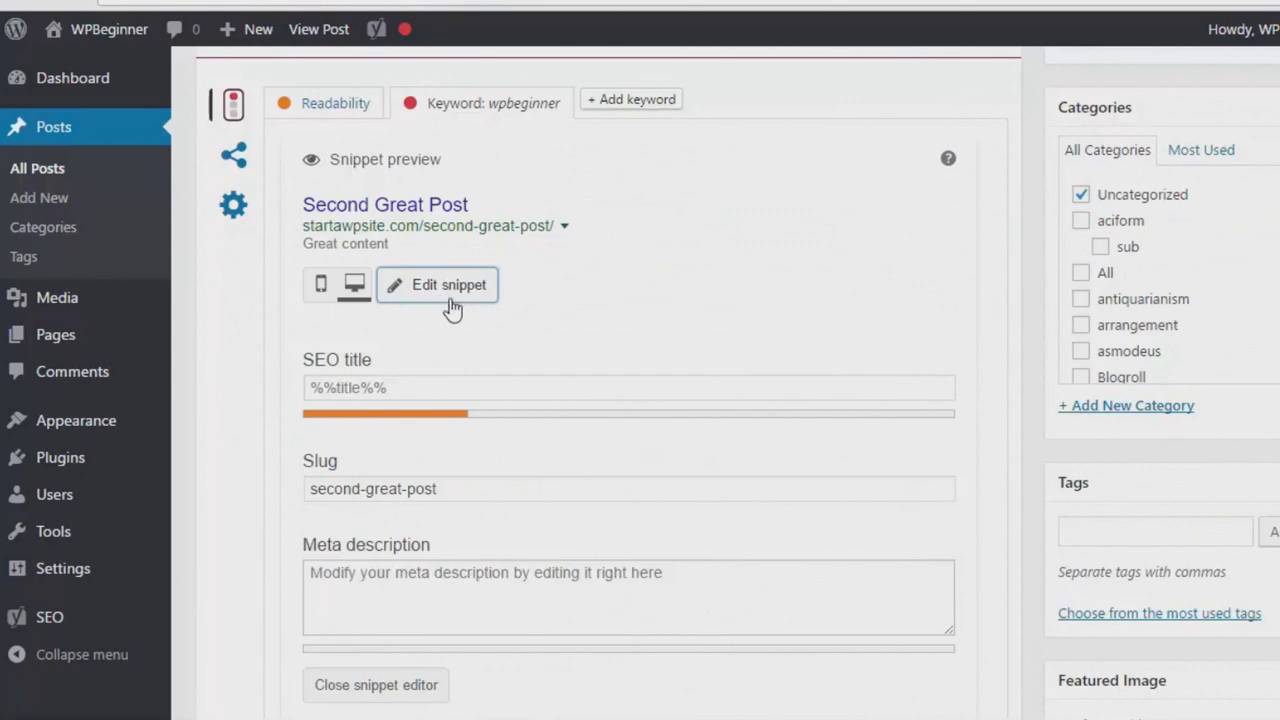
- Enter the meta description 'Second Great post for this site', then return to All Posts
scroll(452, 310, down, 1)
click(402, 276)
click(451, 379)
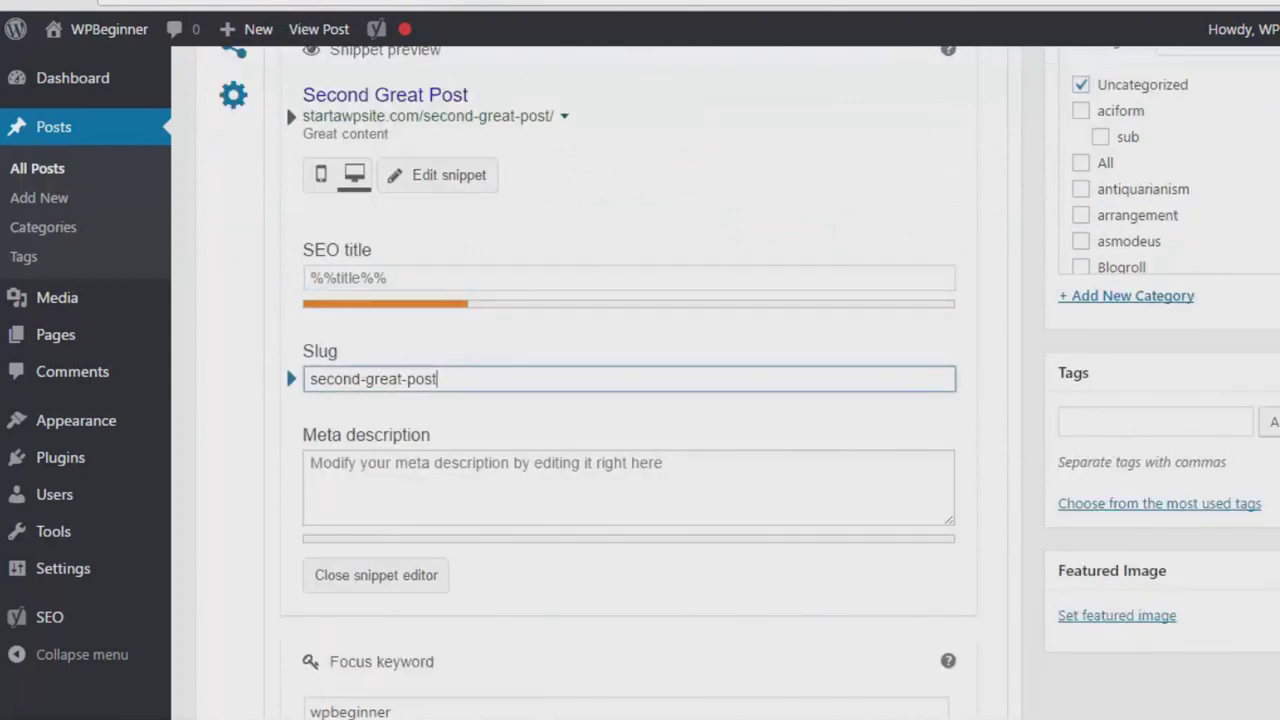
scroll(370, 385, down, 1)
click(368, 370)
scroll(368, 370, up, 2)
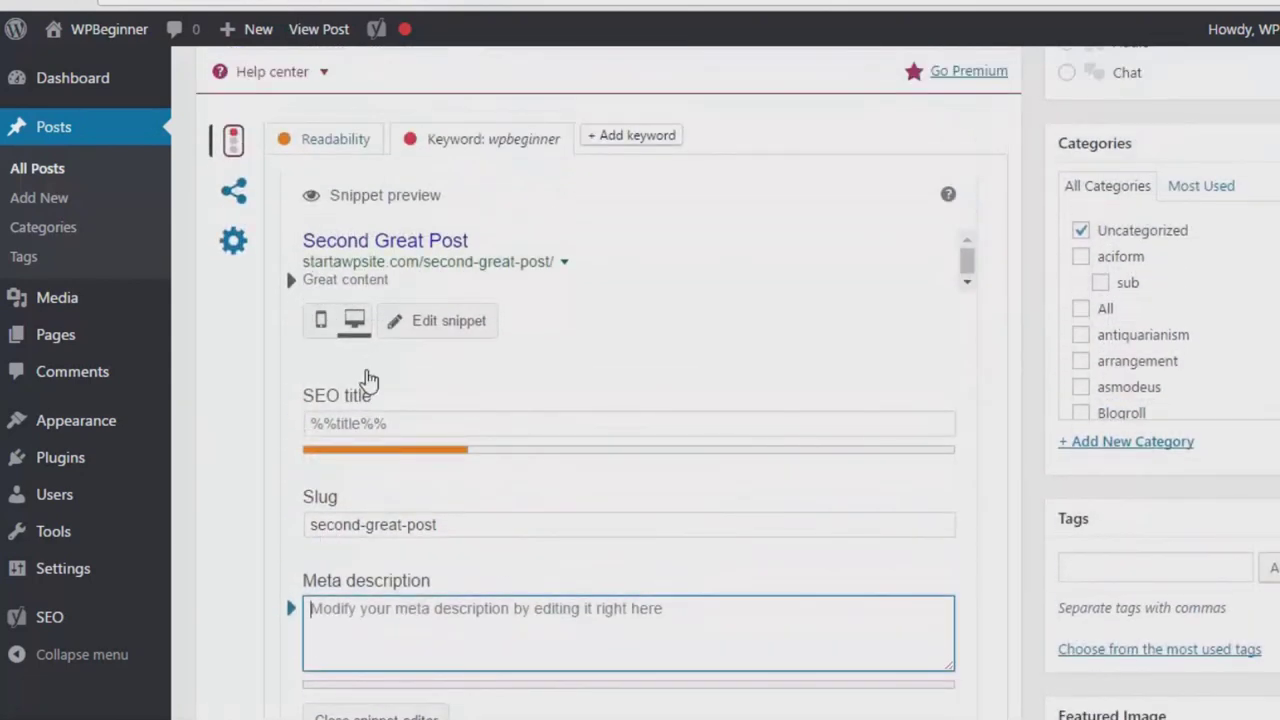
text(Second)
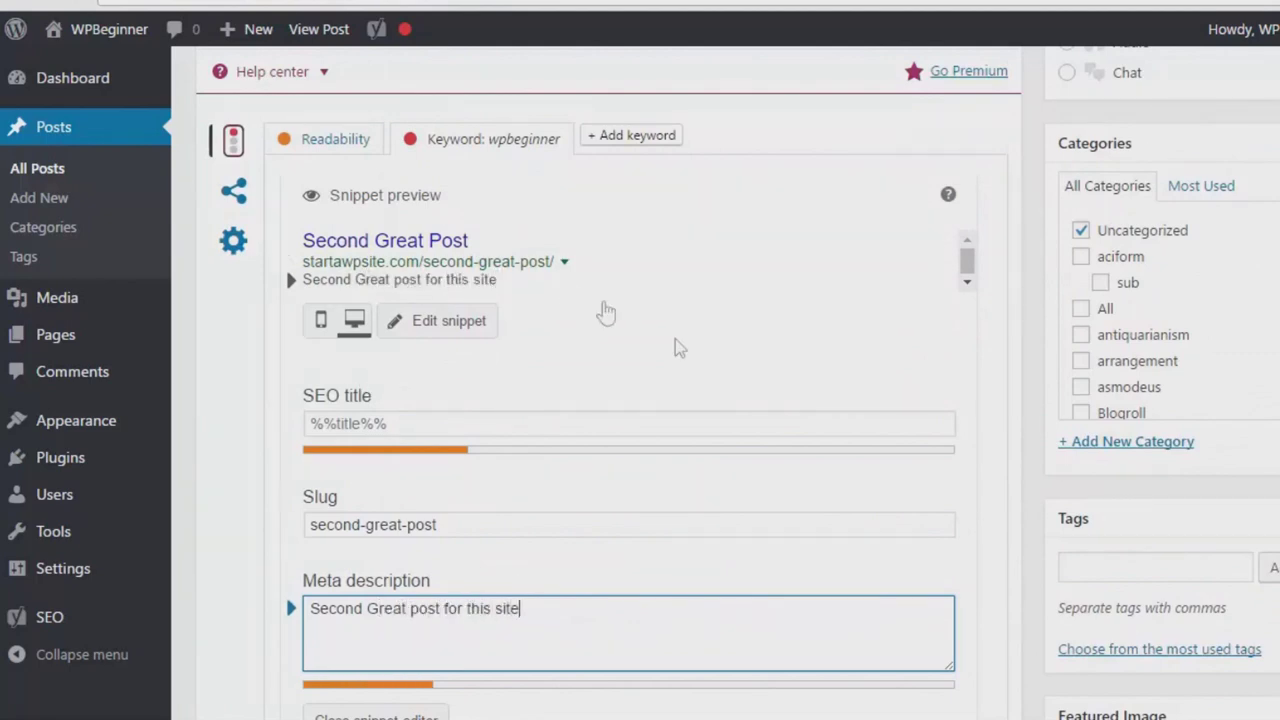
text( Great post for this site)
key(Tab)
key(Tab)
scroll(608, 370, down, 7)
scroll(548, 523, up, 15)
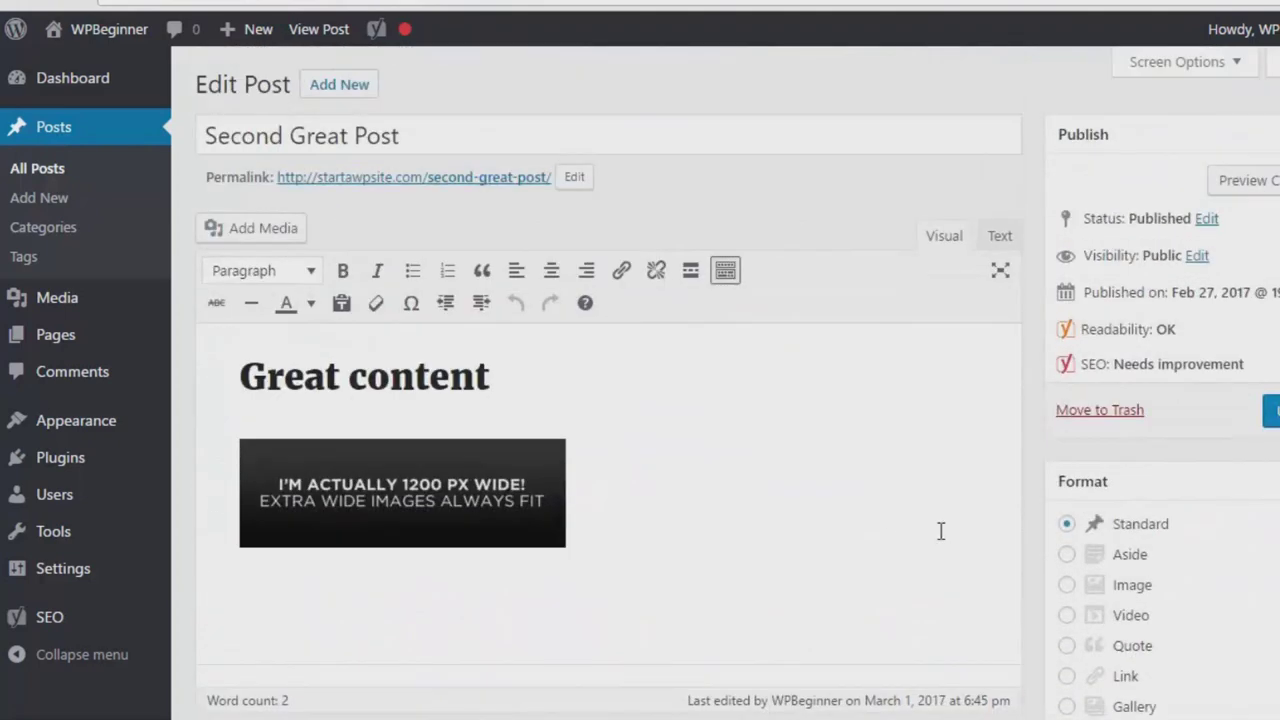
click(38, 170)
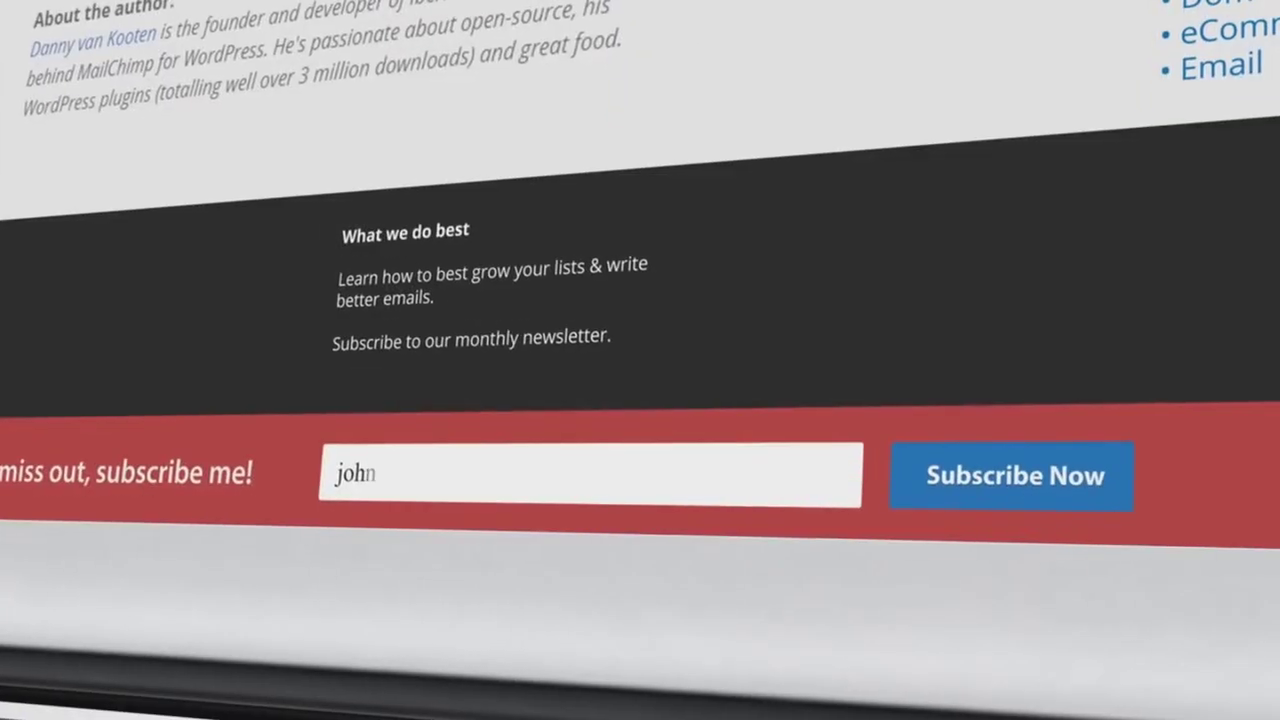
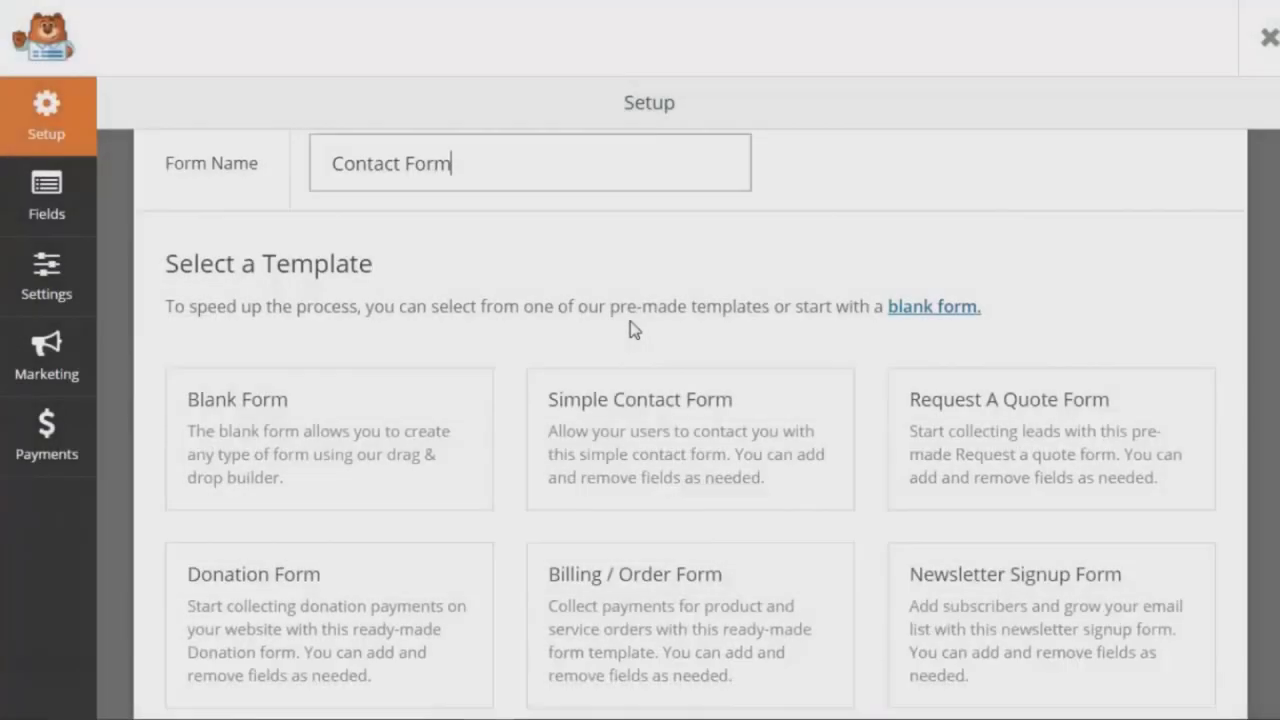
- Create a new WPForms form from the Simple Contact Form template
scroll(707, 372, down, 1)
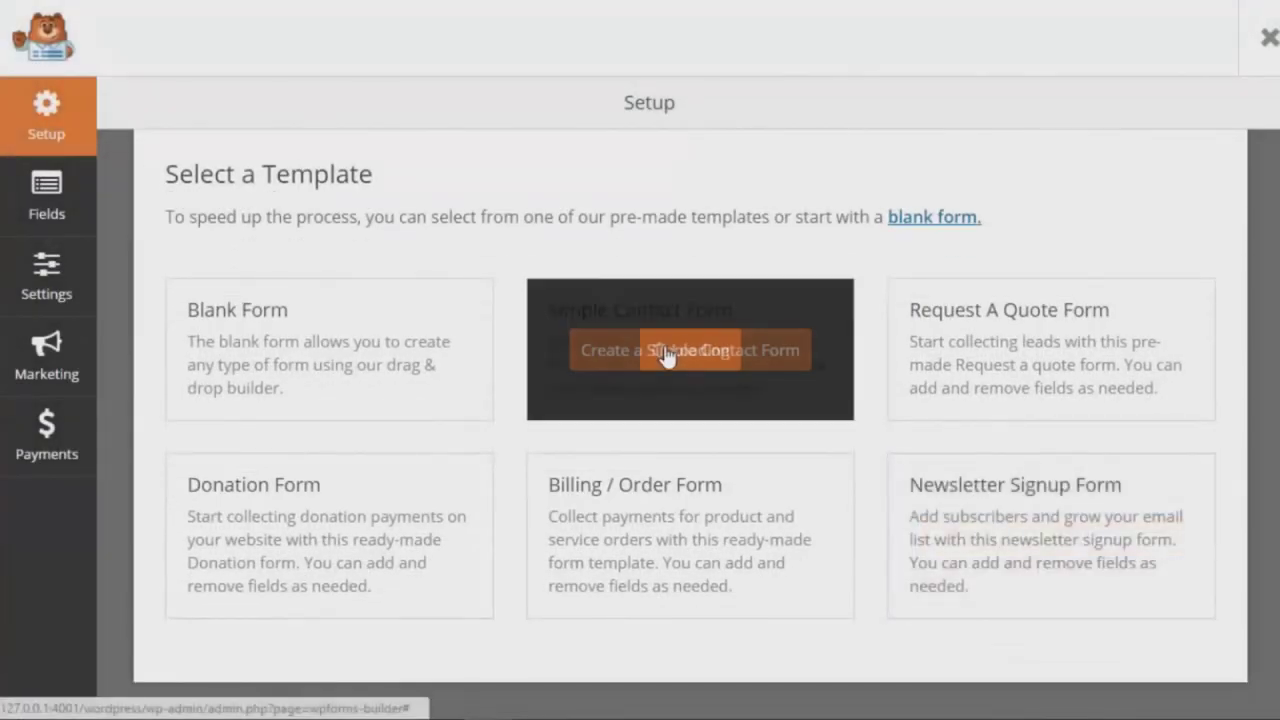
click(666, 352)
- Move the Name field below E-mail and add a Numbers field labelled Phone Number
drag(985, 318, 991, 434)
click(360, 430)
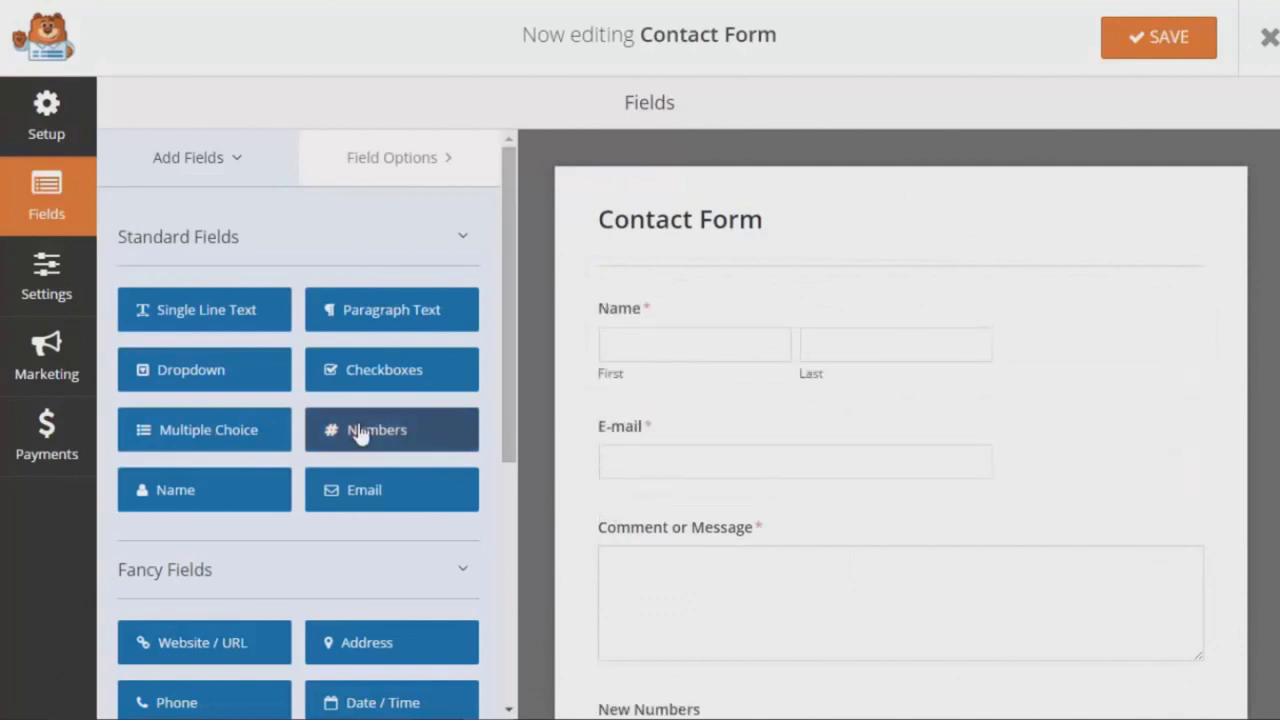
click(649, 526)
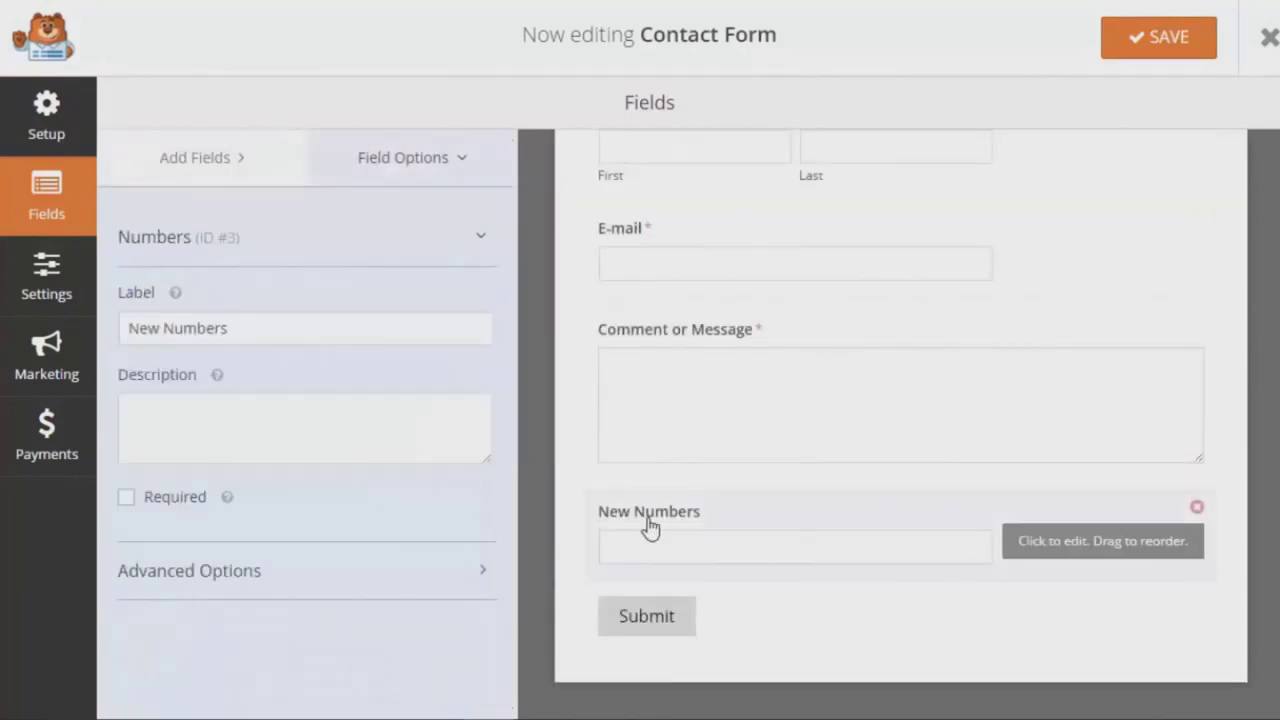
drag(228, 328, 115, 320)
text(Phone Num)
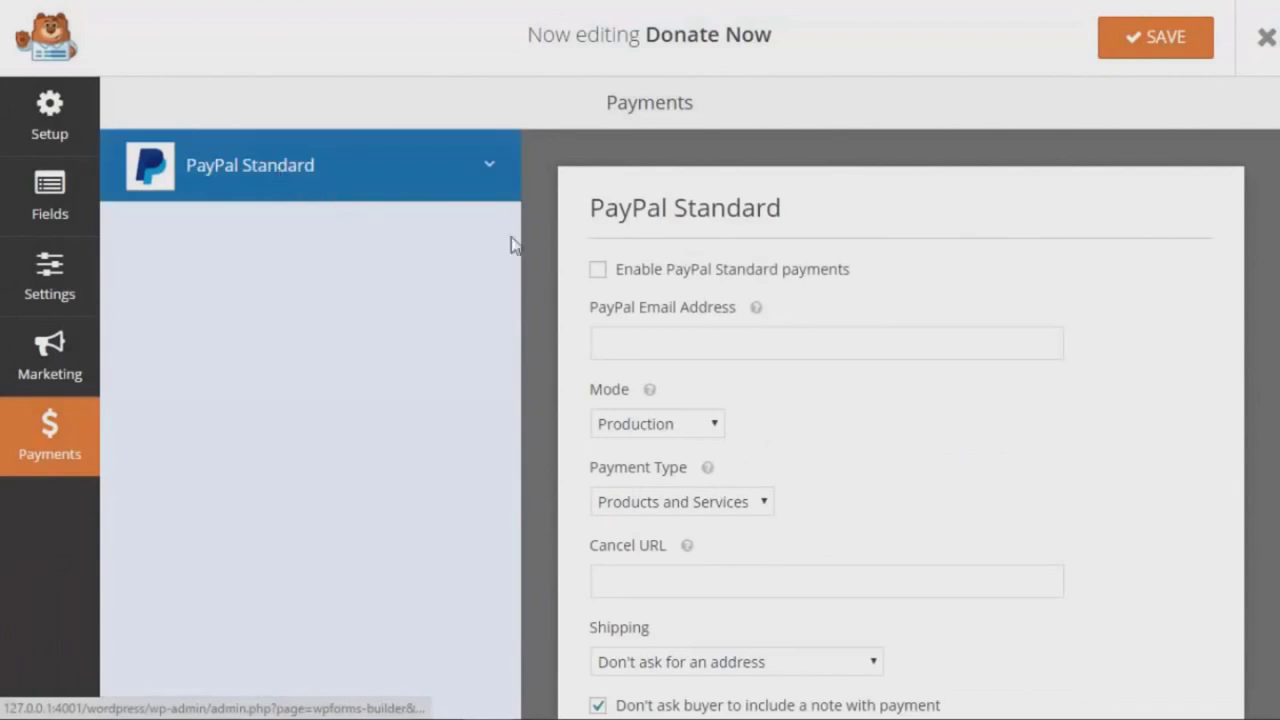
- Enable PayPal Standard payments with the PayPal e-mail address and choose the payment type
click(598, 270)
click(634, 343)
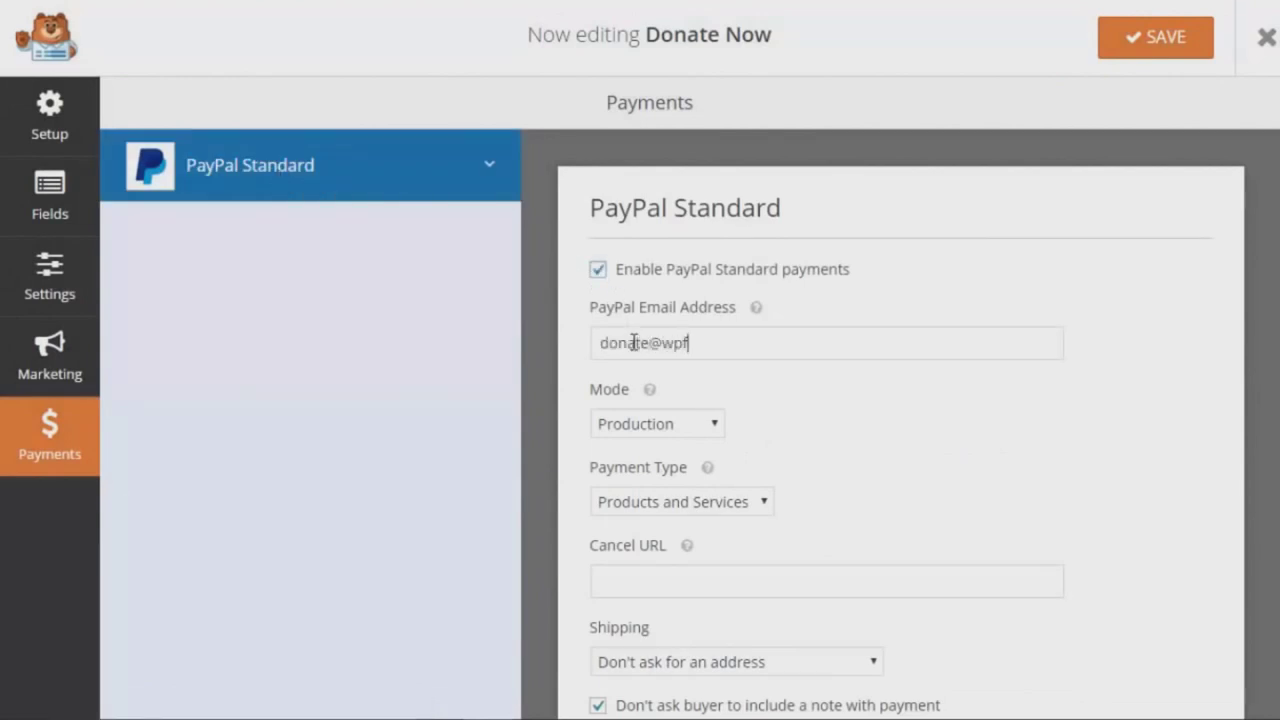
scroll(634, 343, down, 1)
click(680, 424)
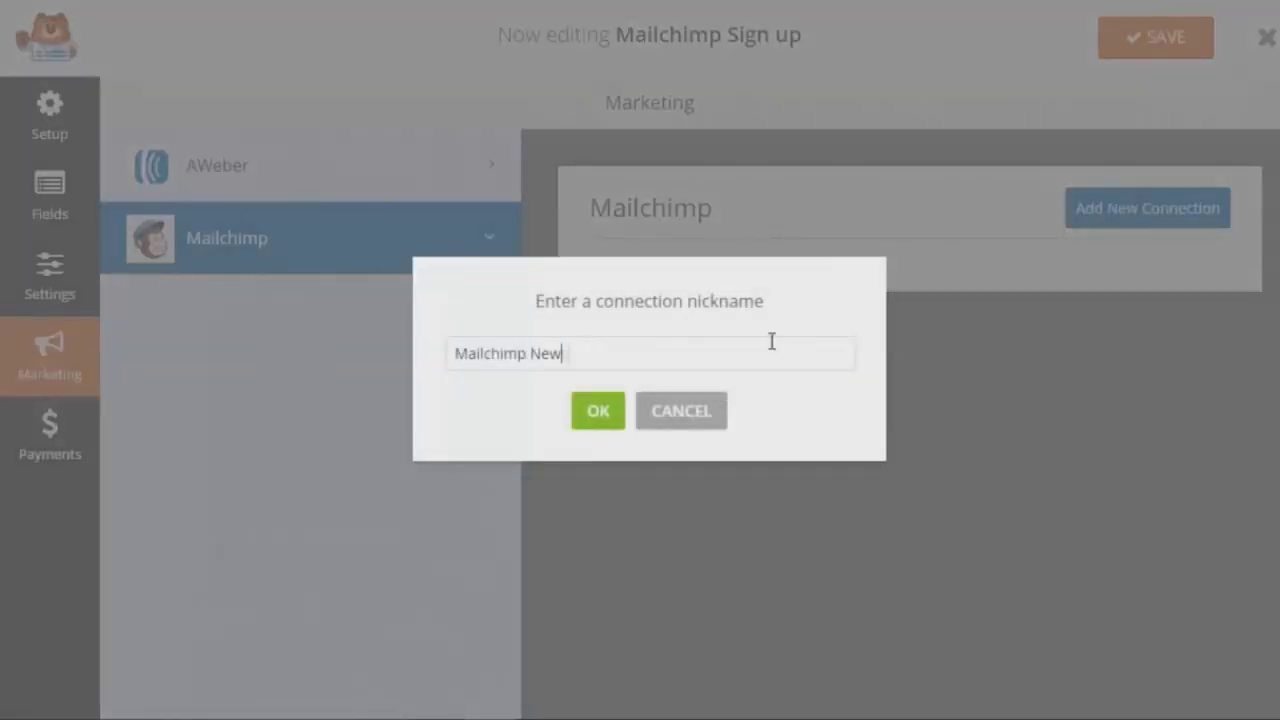
- Add a Mailchimp connection named 'WPForms Newsletter' / 'Mailchimp Newsletter' and connect the account
click(598, 410)
text(WPForms News)
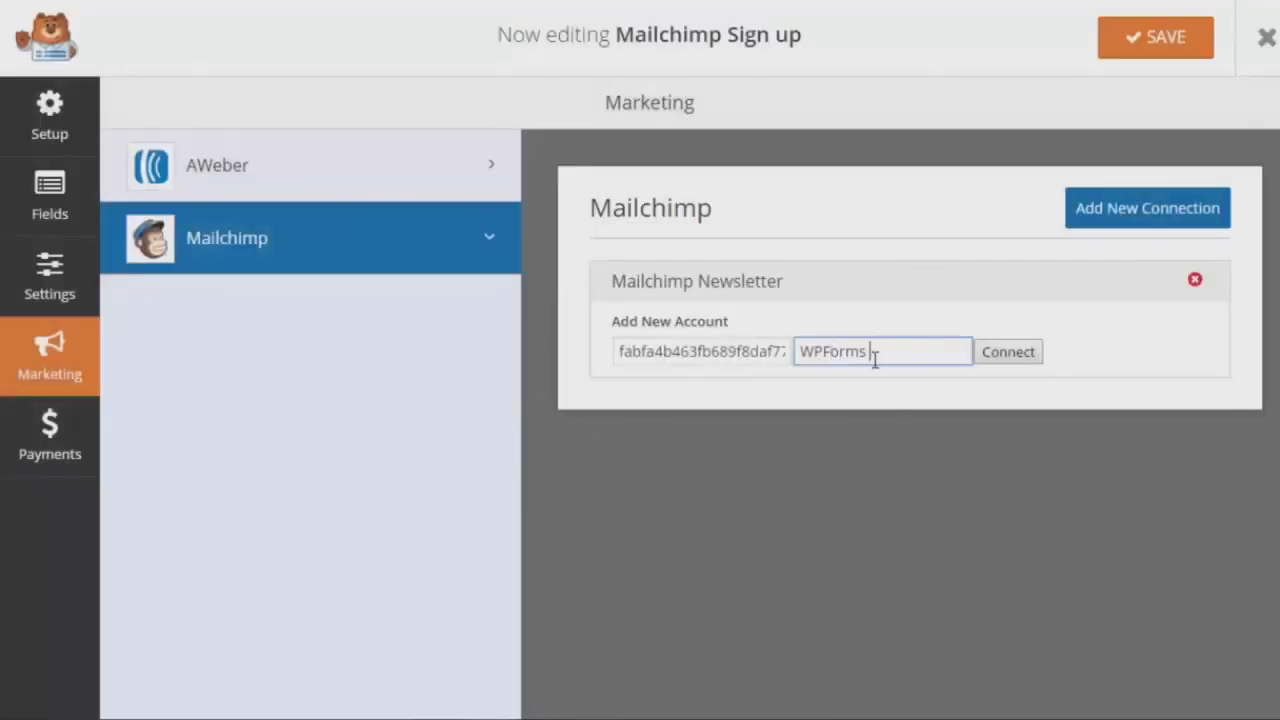
text(letter)
click(1007, 360)
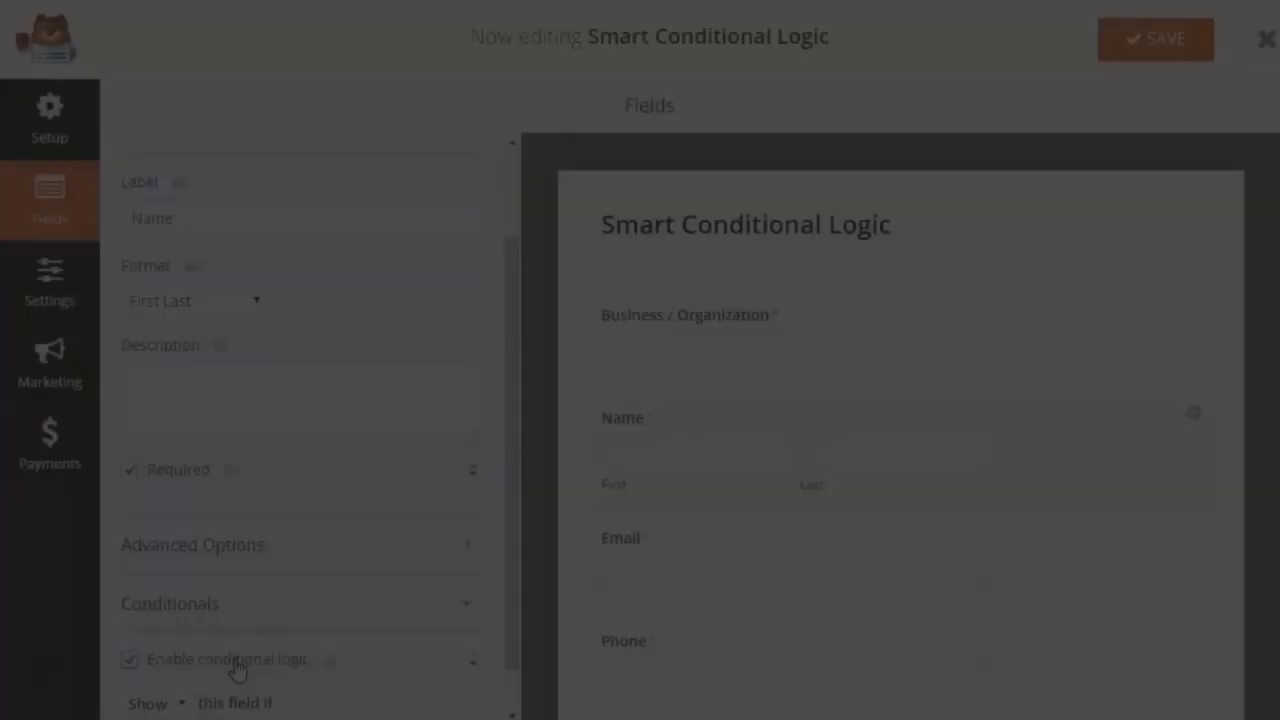
scroll(237, 670, down, 2)
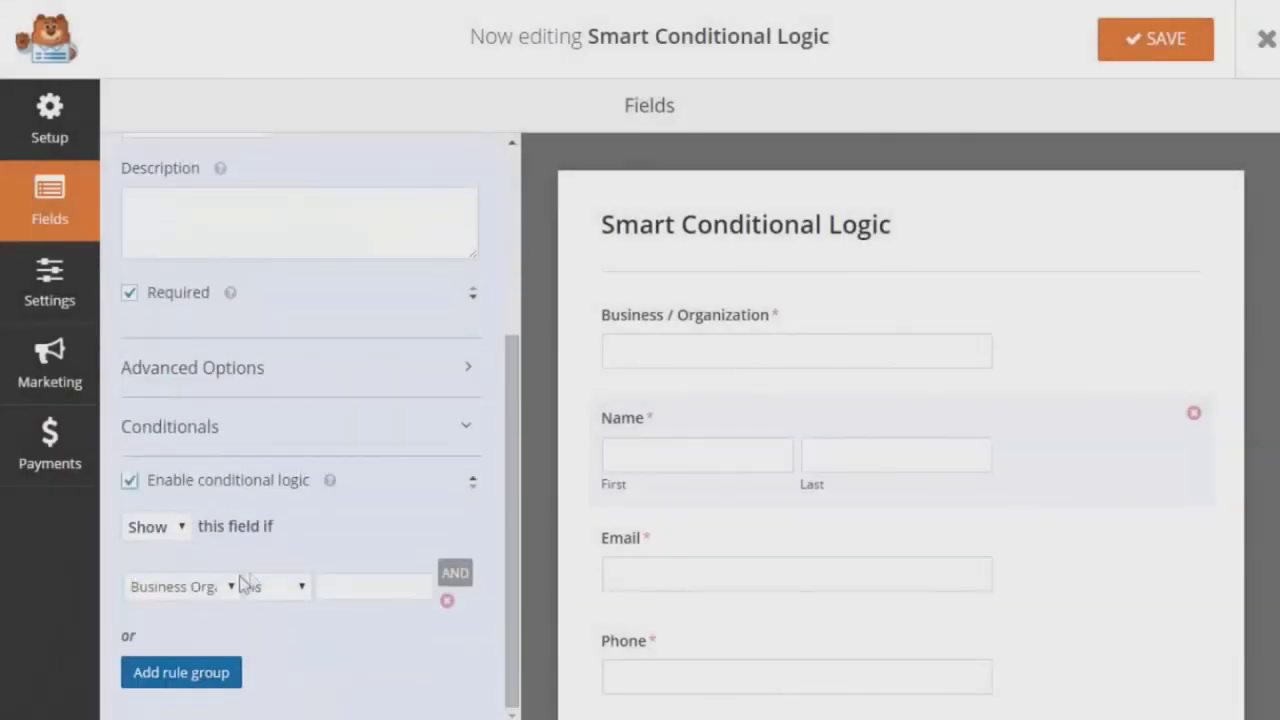
- Set the condition value to True, test the form with WPForms, and replace the notification e-mail address
click(372, 591)
text(True)
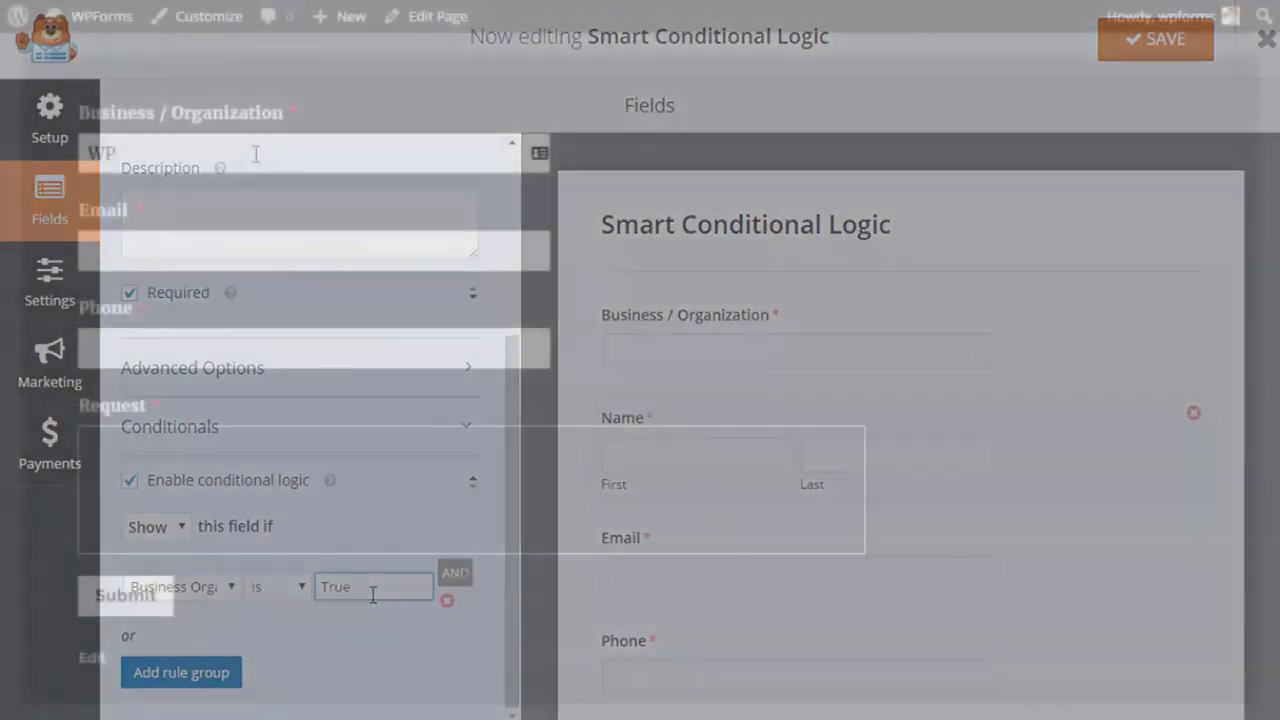
click(256, 153)
text(WPFor)
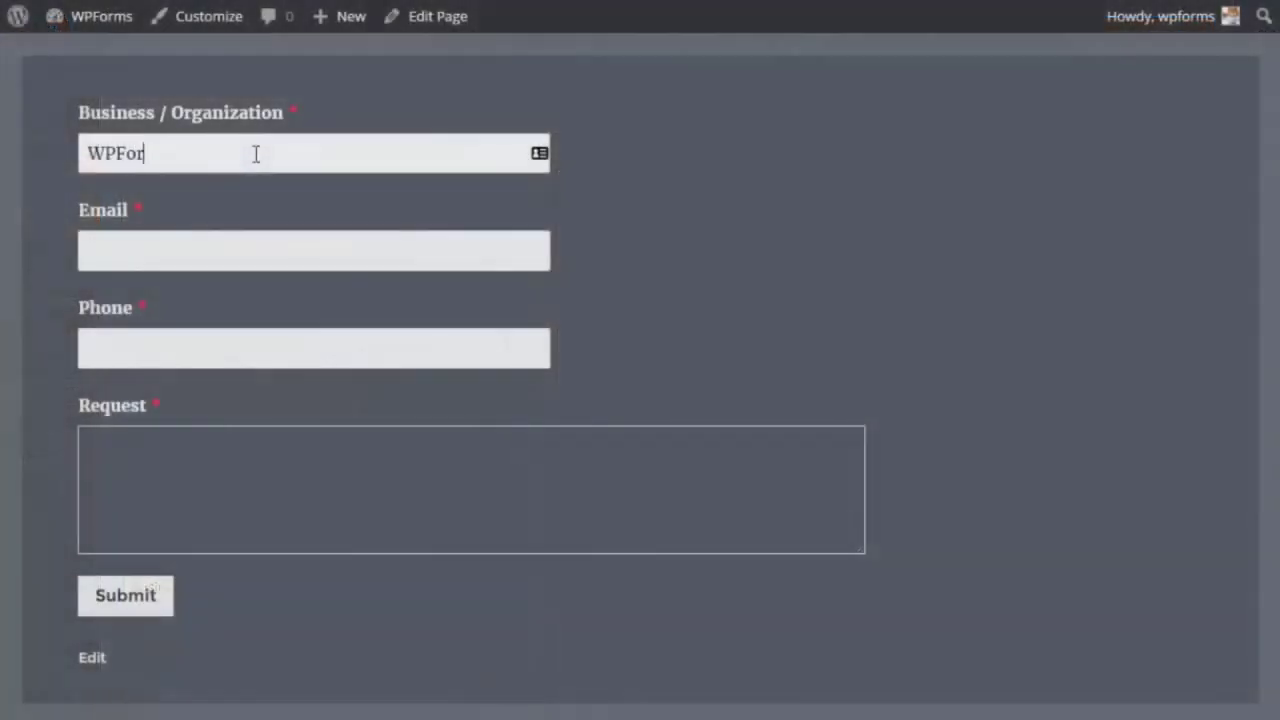
text(ms)
key(Tab)
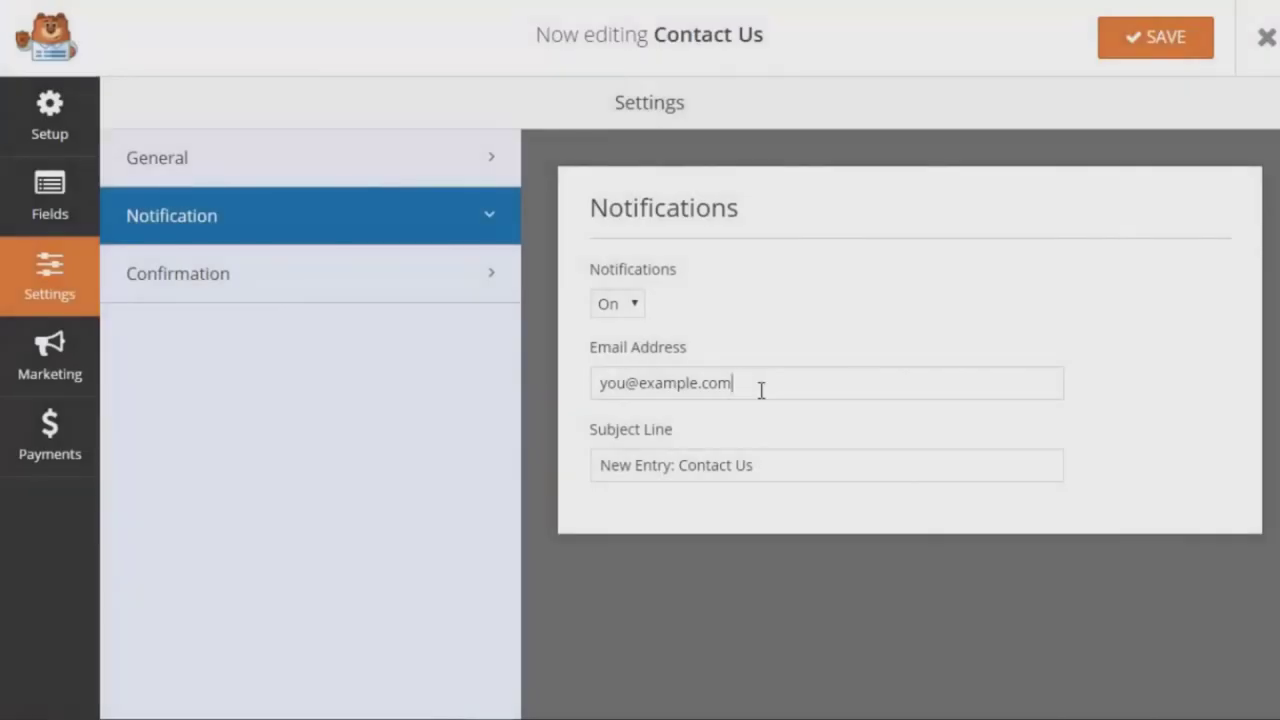
drag(760, 383, 573, 383)
text(wp)
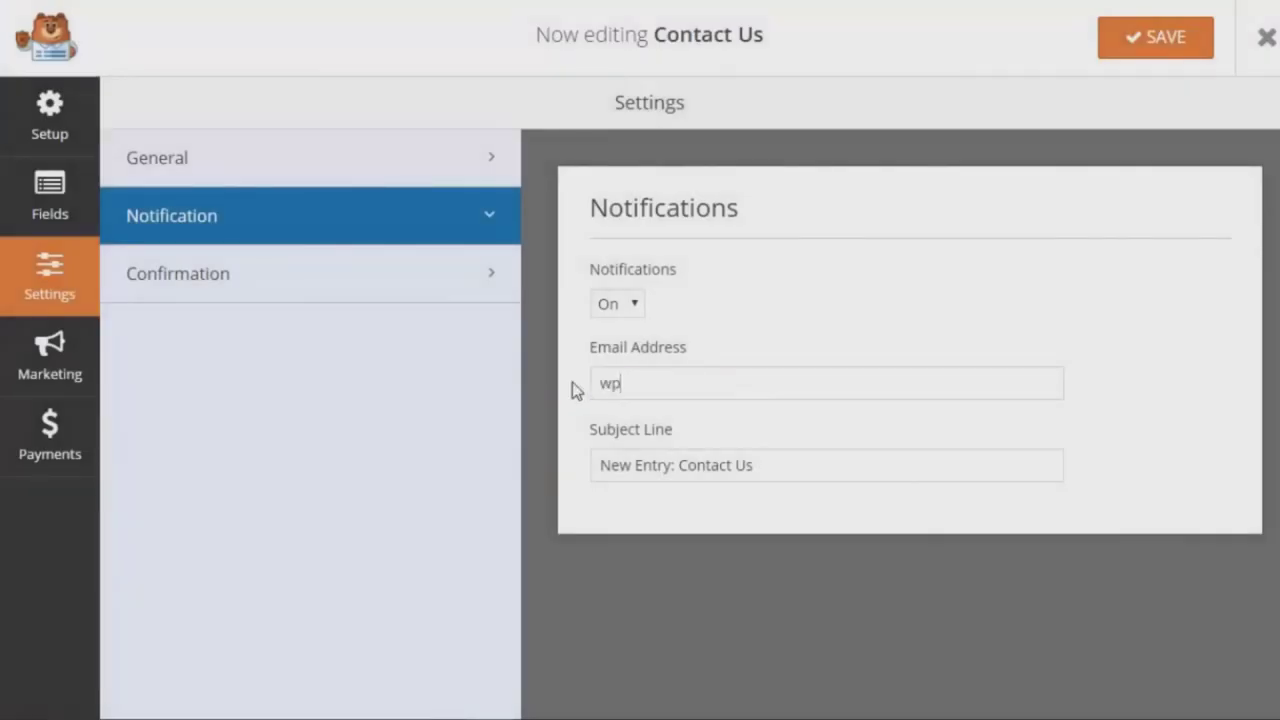
text(forms@example)
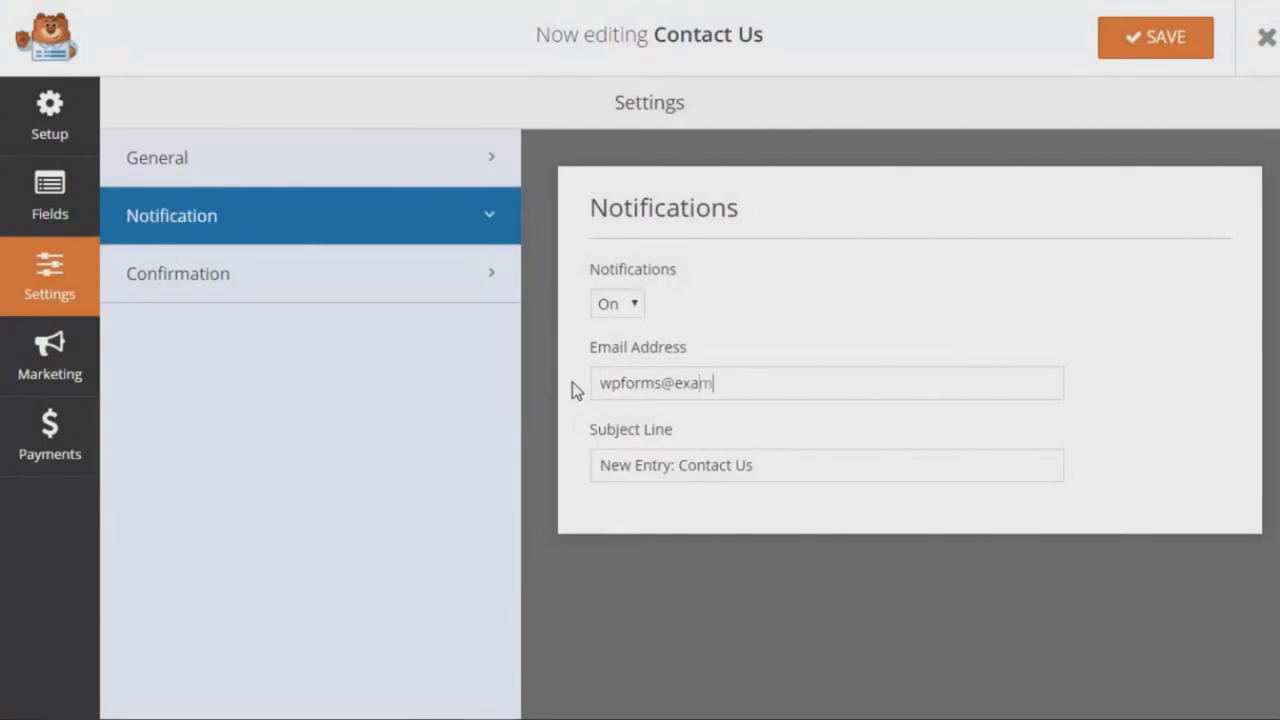
text(.com)
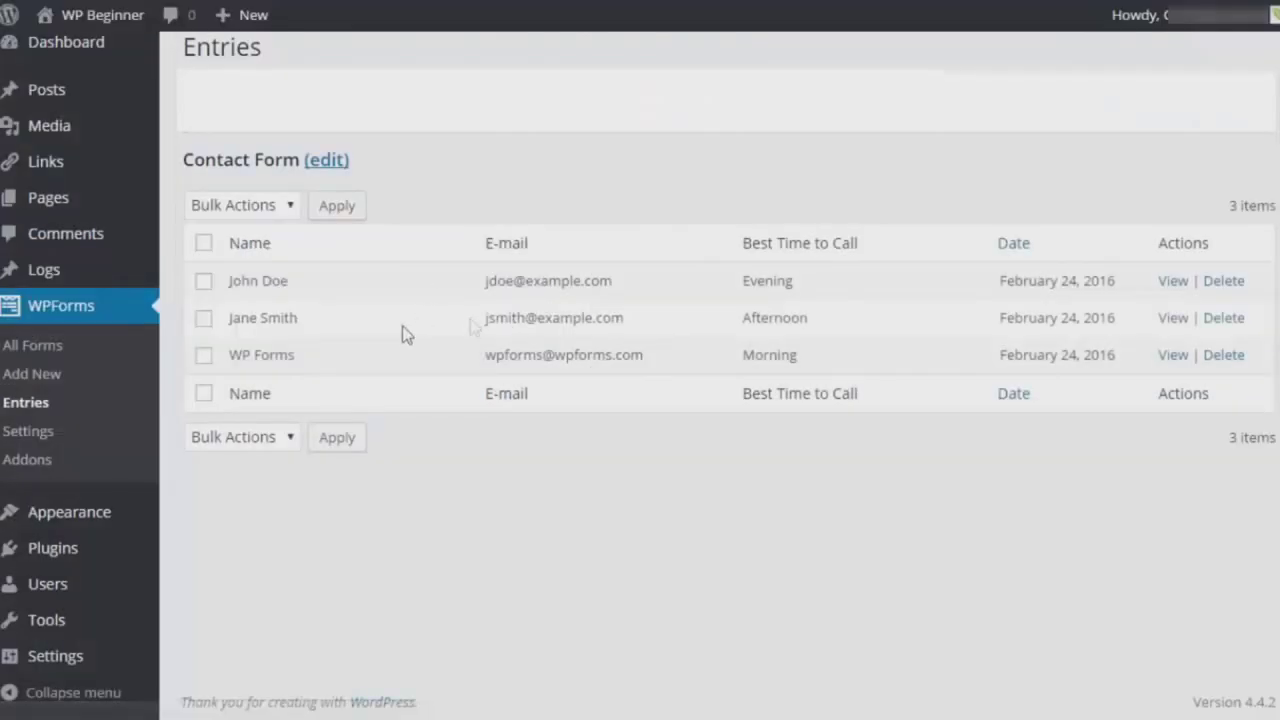
- View the third entry, enable and save reCAPTCHA for Contact Us, then paste the Name field's CSS class
click(1170, 358)
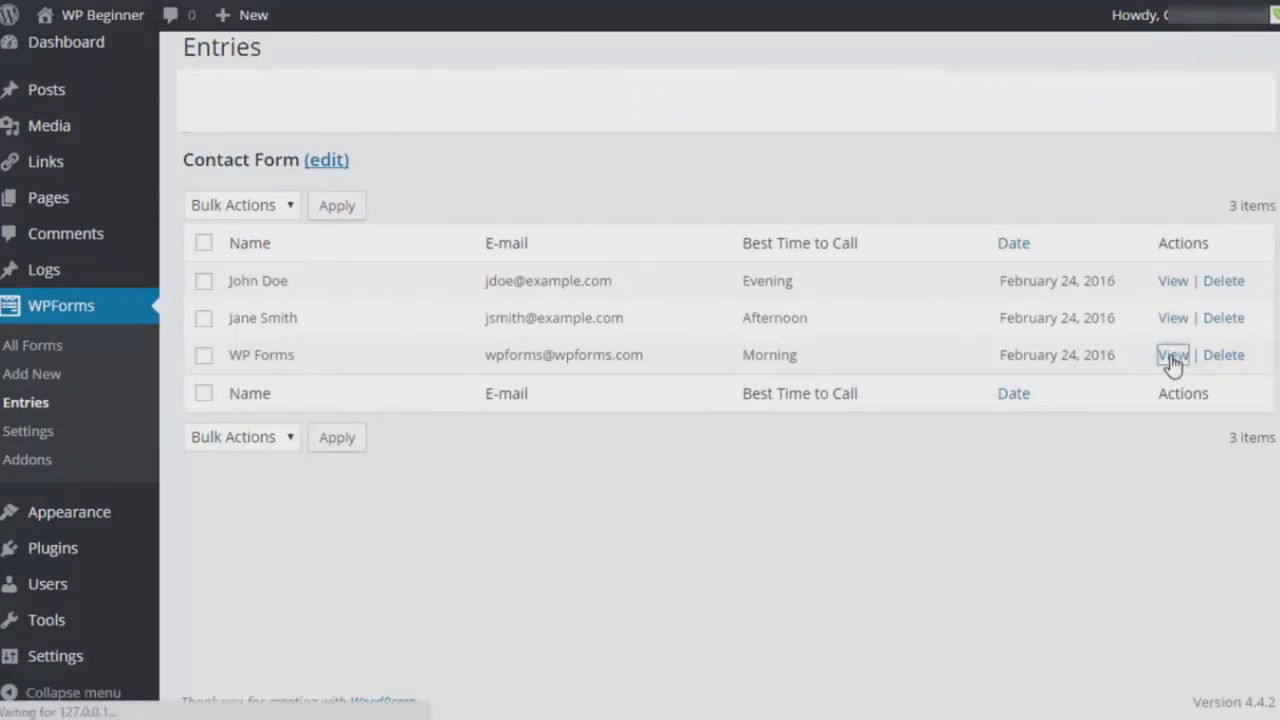
scroll(800, 317, down, 1)
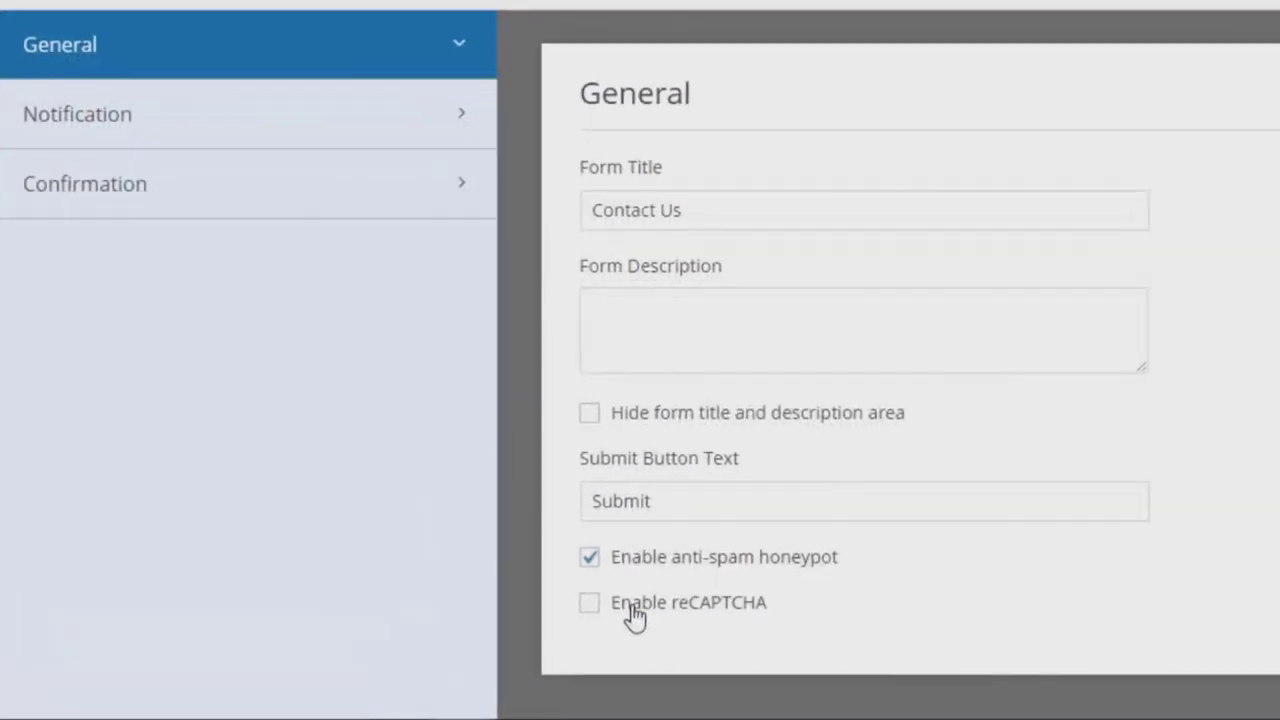
click(632, 608)
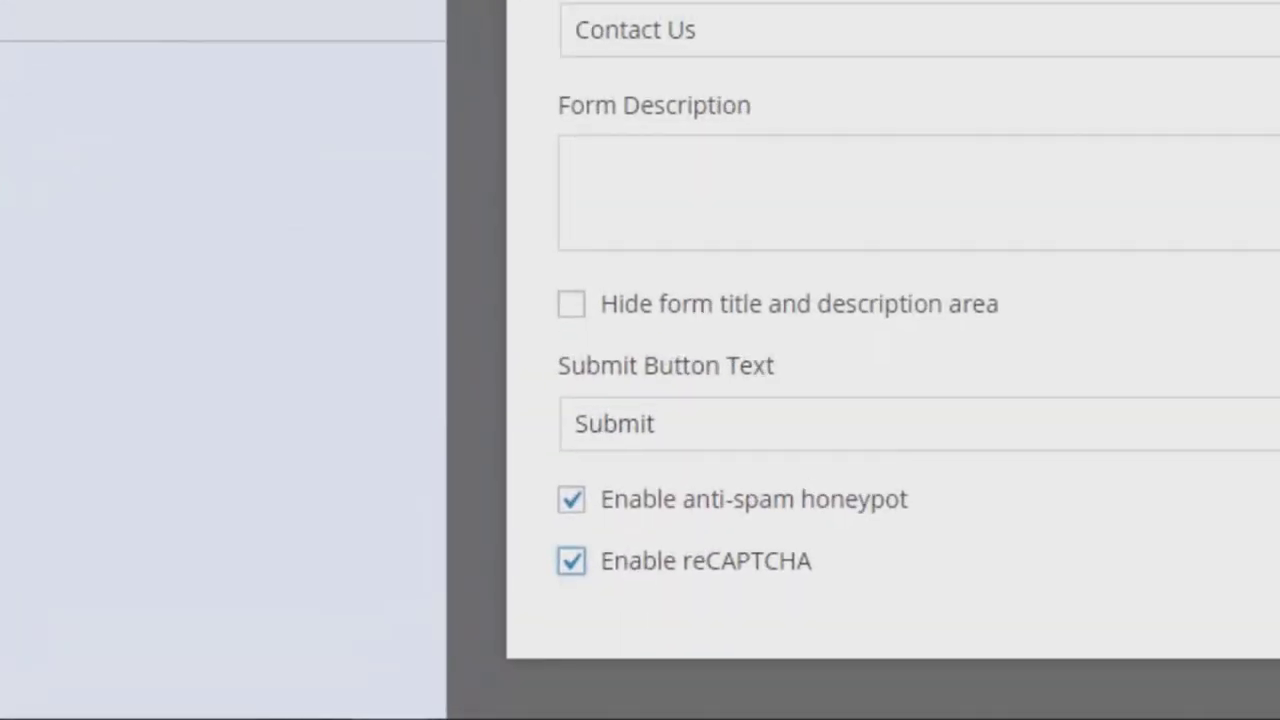
click(1152, 39)
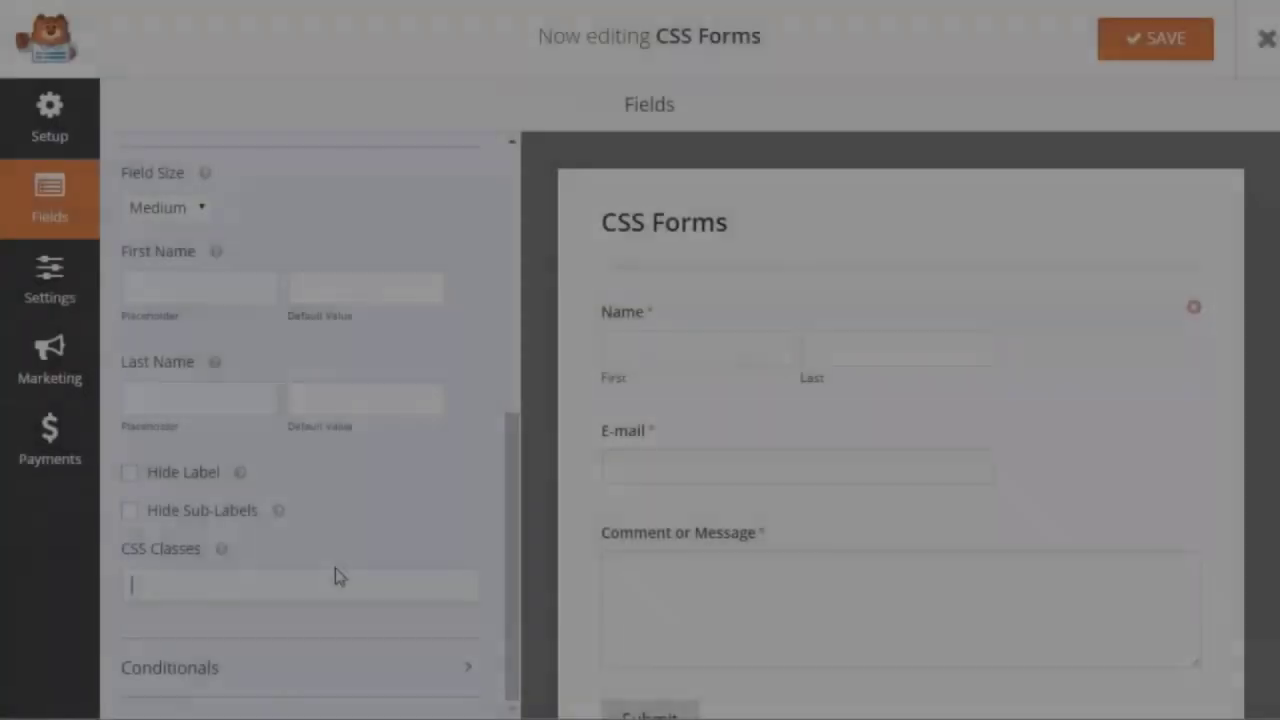
text(input[type="text"])
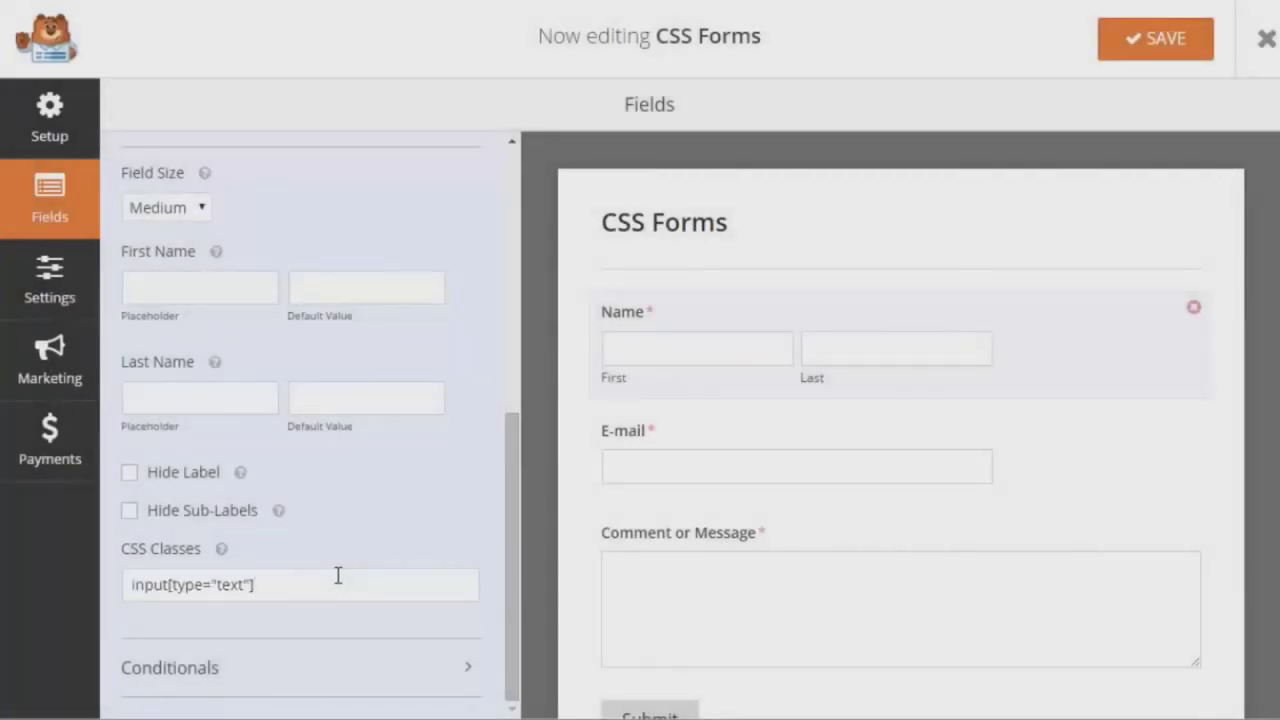
- Paste the CSS class into the E-mail field's advanced options and open the message field's advanced options
click(666, 440)
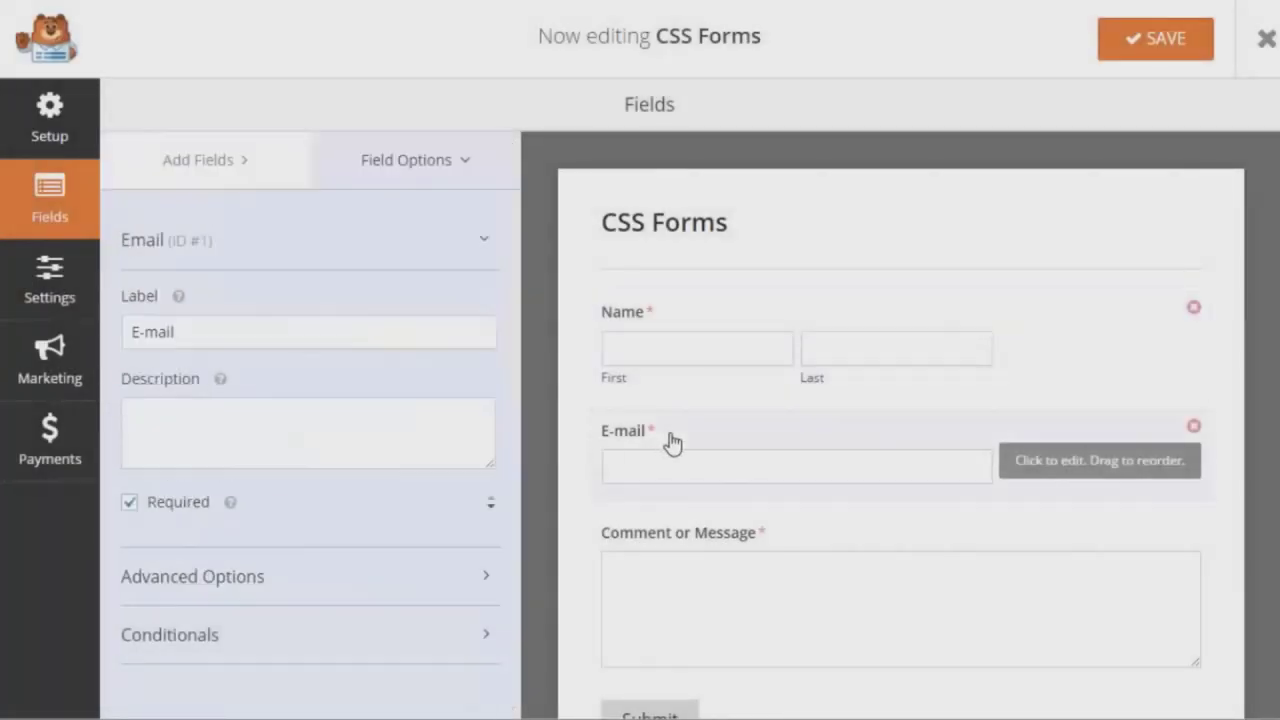
click(357, 600)
click(370, 590)
text(input[type="email"])
click(686, 571)
click(400, 606)
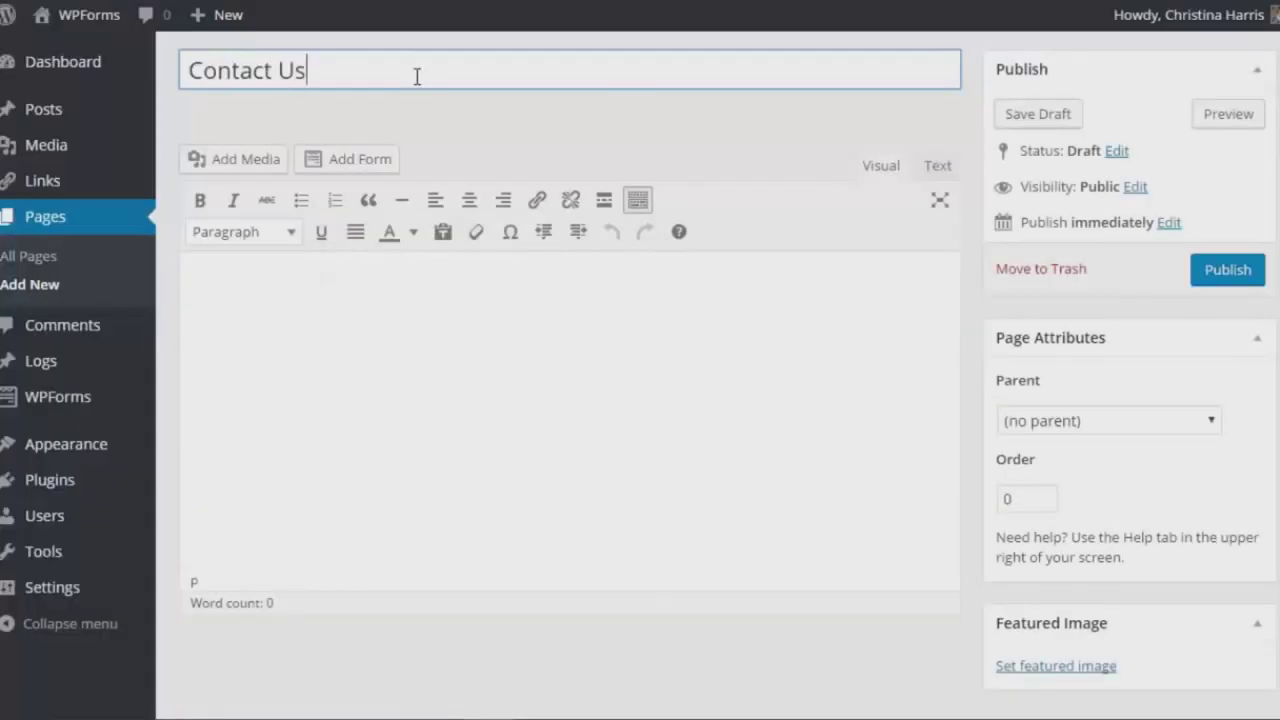
- Insert the Contact Us form into the page with its form title shown
click(347, 166)
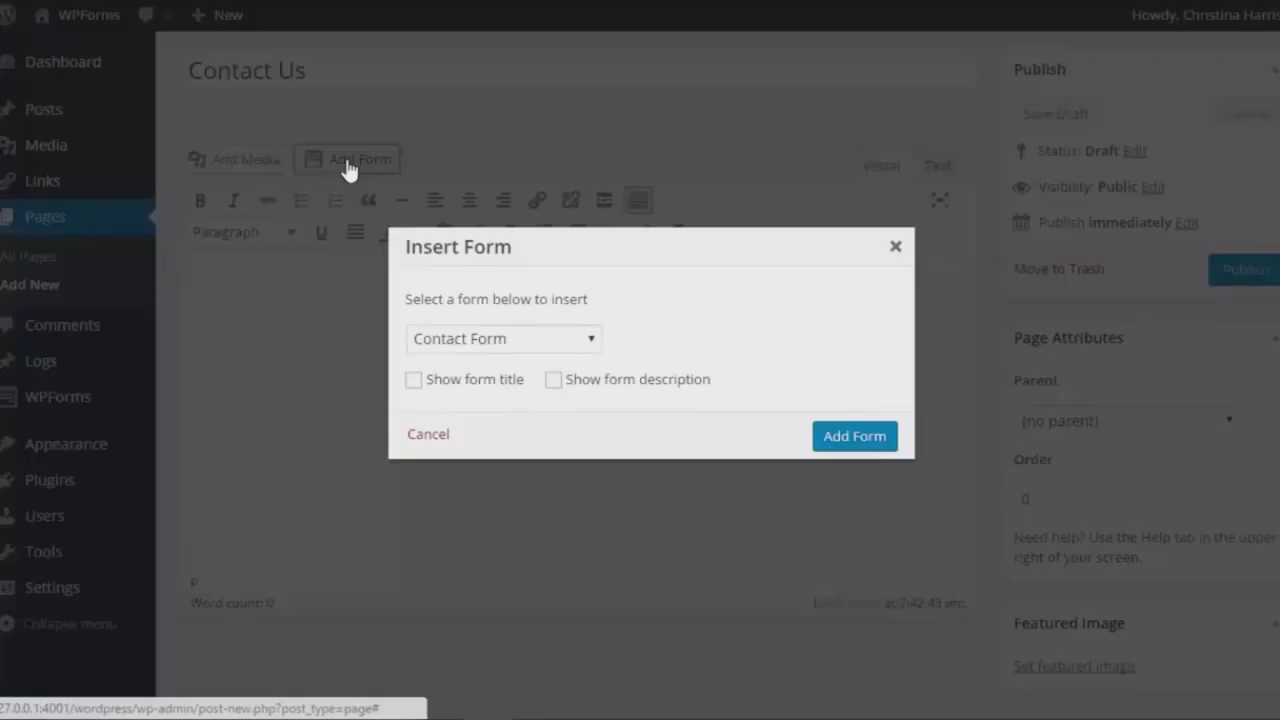
click(520, 340)
click(457, 409)
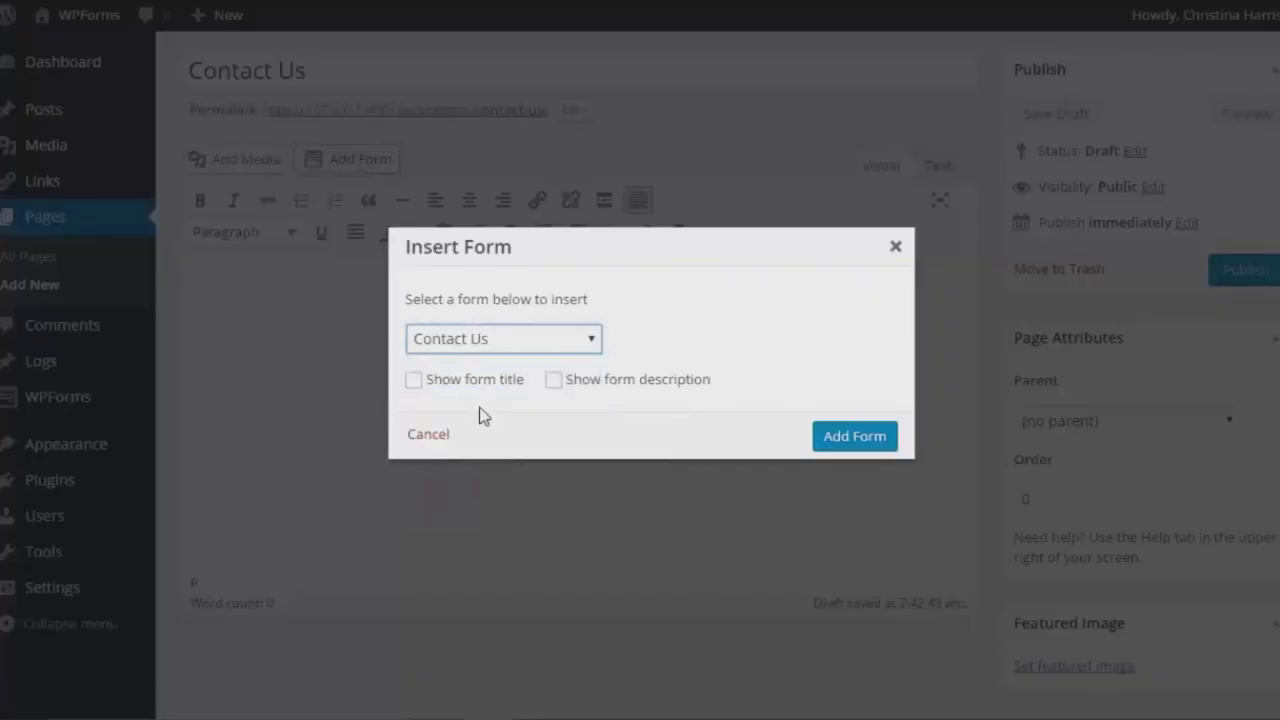
click(413, 379)
click(837, 437)
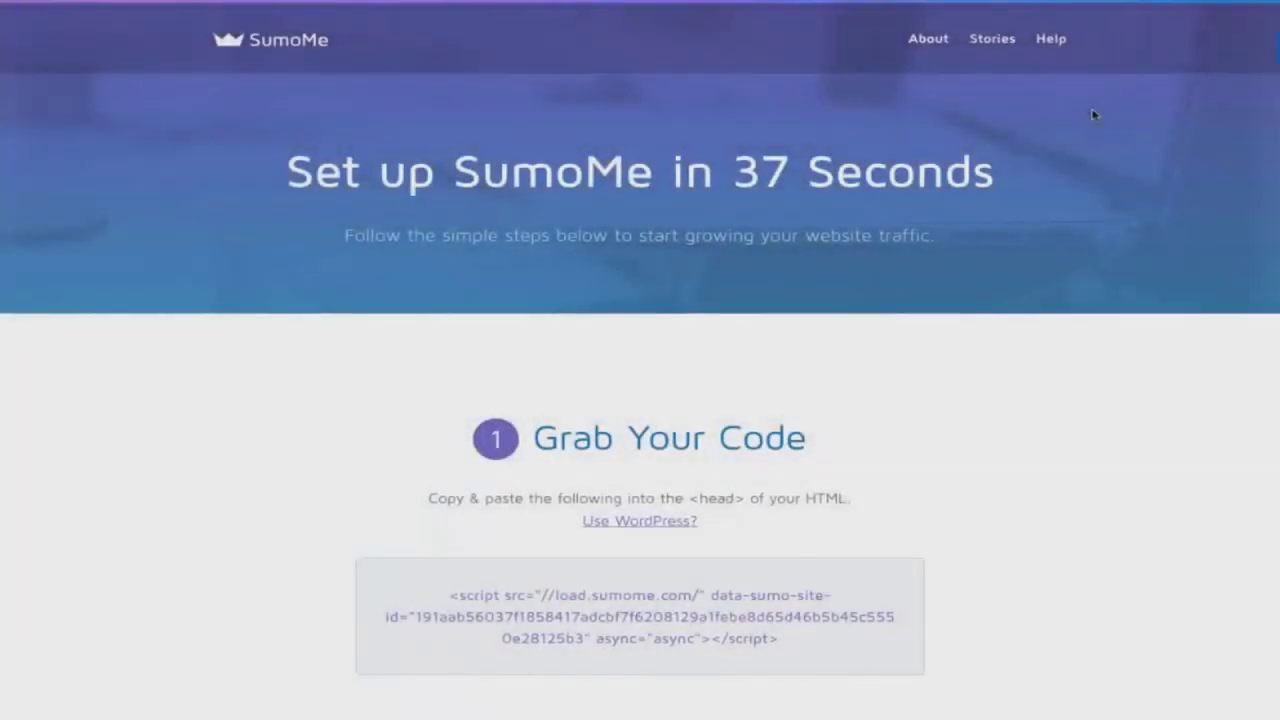
- Scroll down the Set up SumoMe page showing the site's Grab Your Code script
scroll(1090, 117, down, 3)
- Scroll down the SumoMe setup page toward the Sumo Store's free Share app
scroll(1093, 116, down, 8)
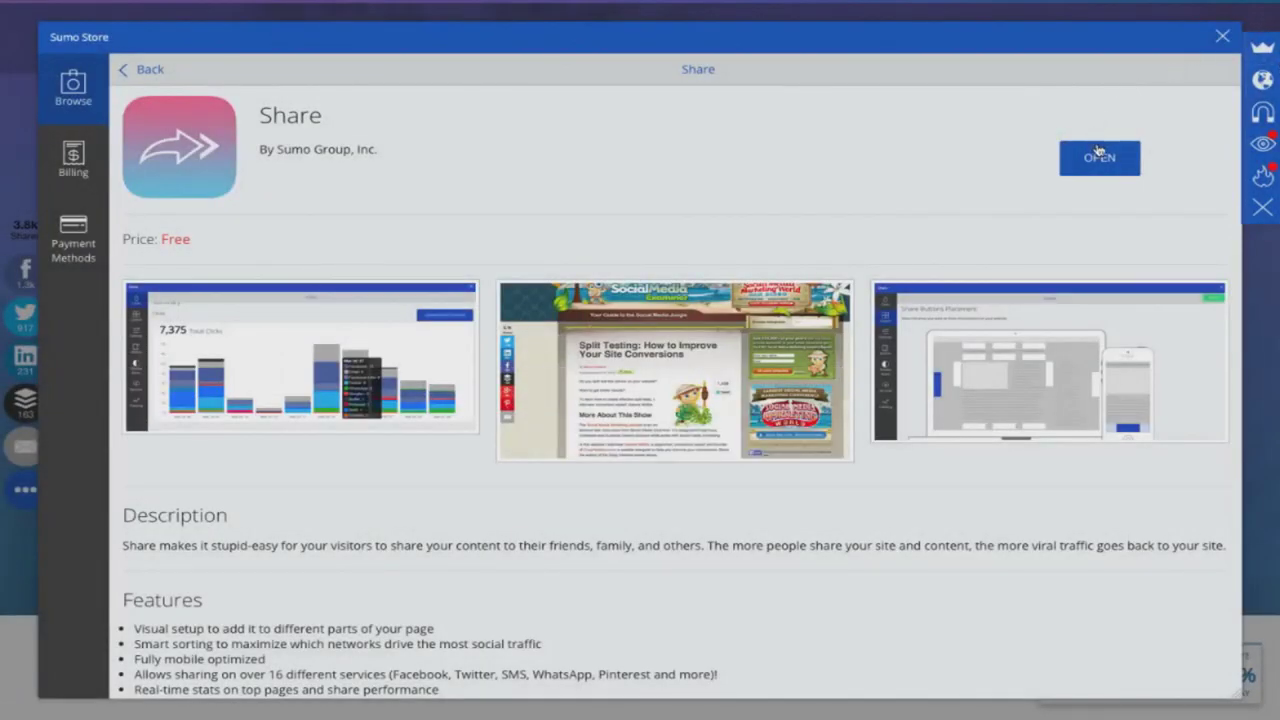
- Pick a popup template and set its heading to 'HELPING YOU DO AWESOME WORK'
click(1099, 155)
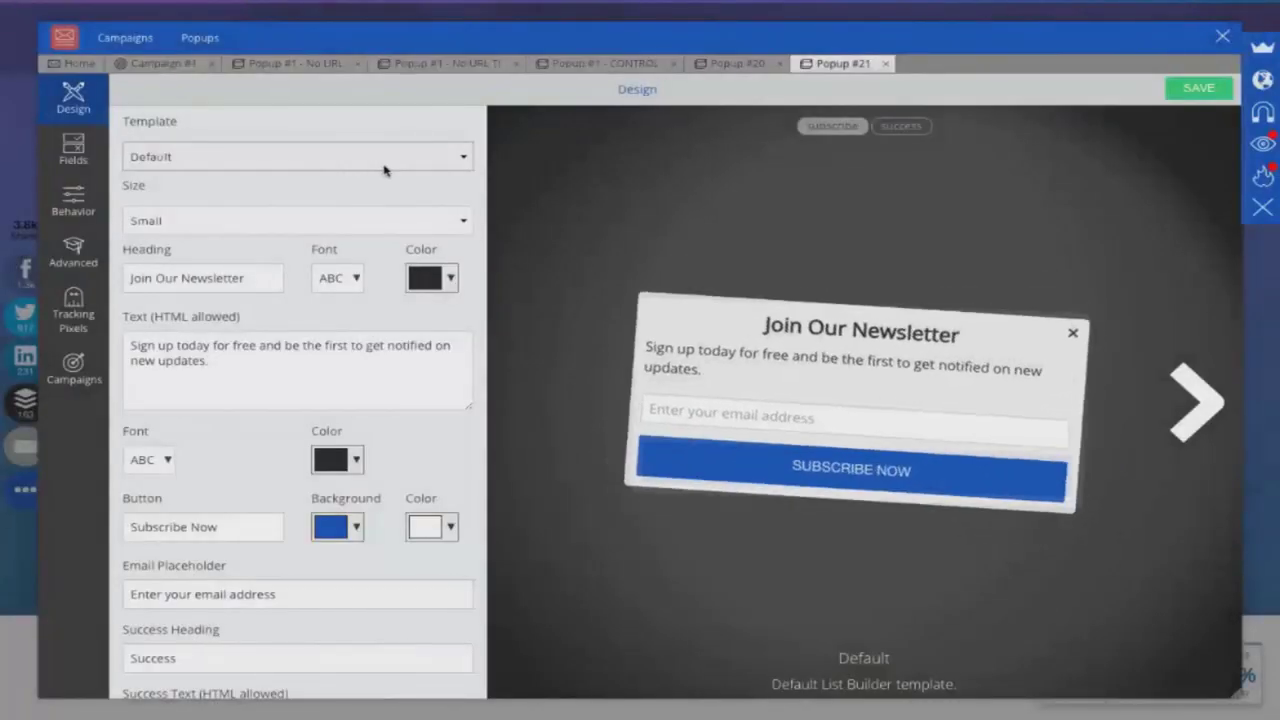
click(386, 162)
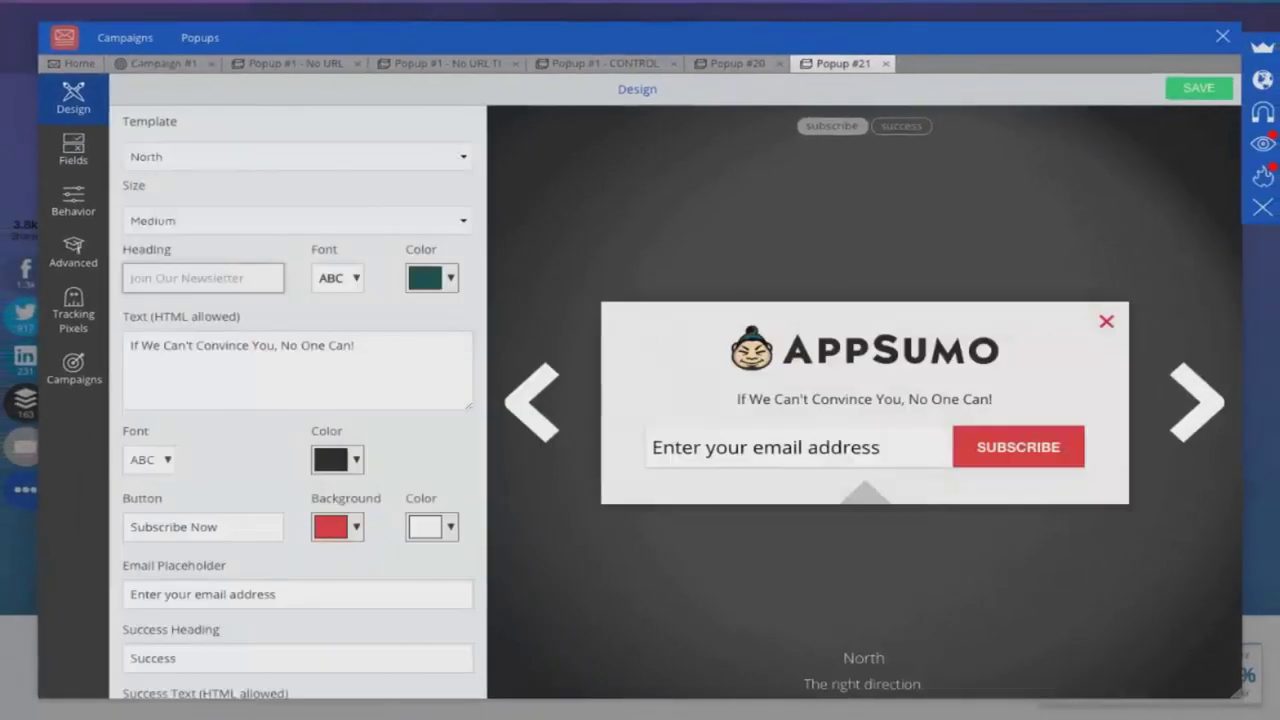
text(HELPING YOU DO AWESOME WORK)
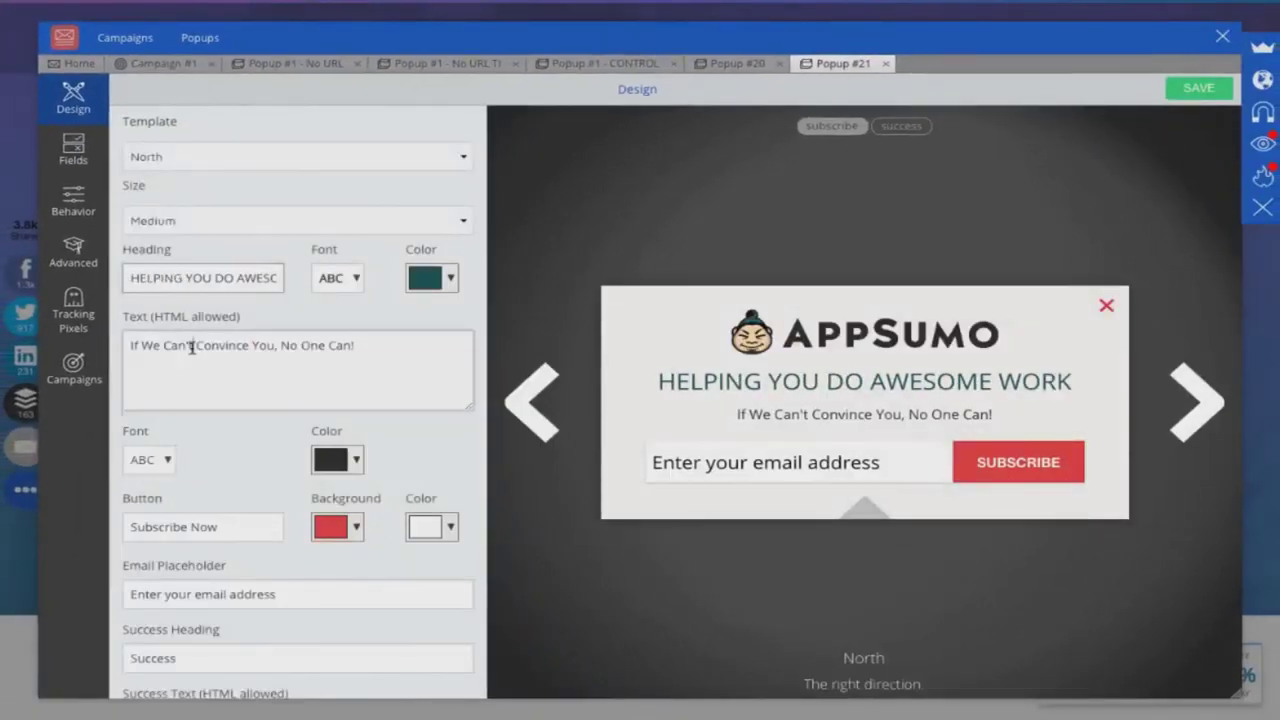
- Change the body to 'GET OUR BEST DEALS EACH WEEK, WITH DEEPER DISCOUNTS' and the button to 'SEND TO ME'
triple_click(192, 347)
text(GET OUR BEST)
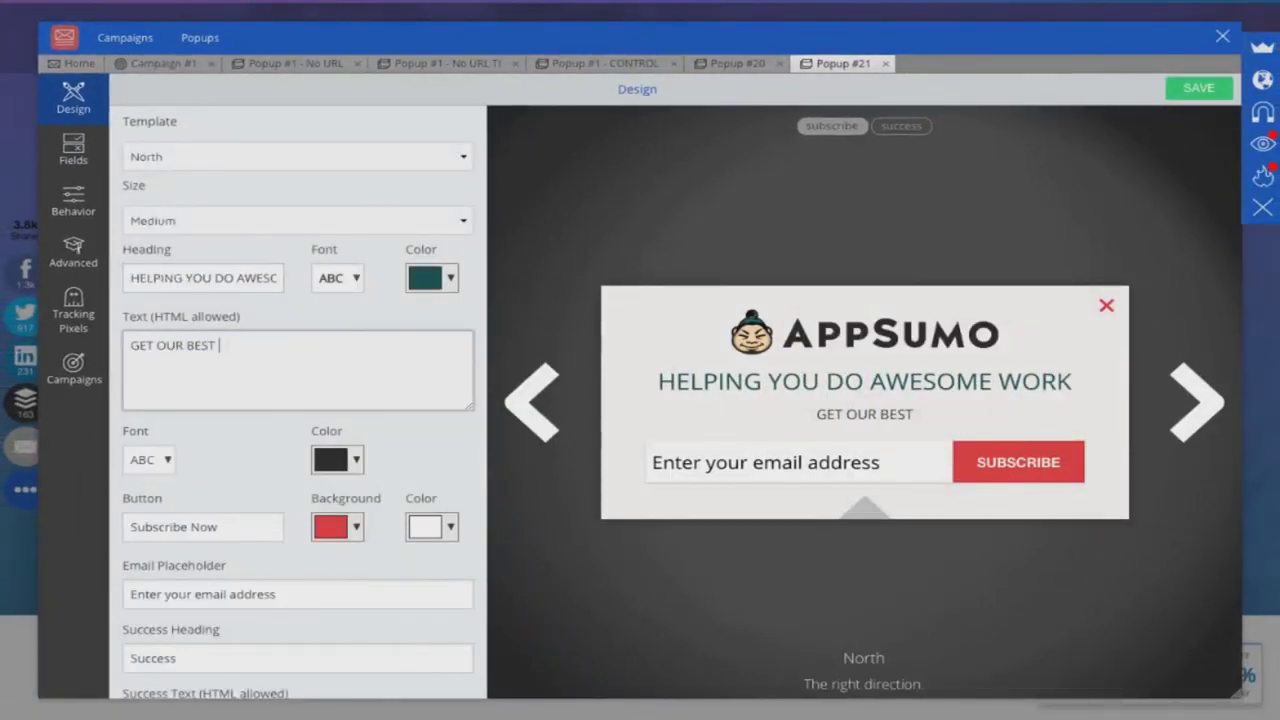
text( DEALS EACH WEEK, WITH DEEPER DISCOUNTS)
key(Tab)
key(Tab)
key(Tab)
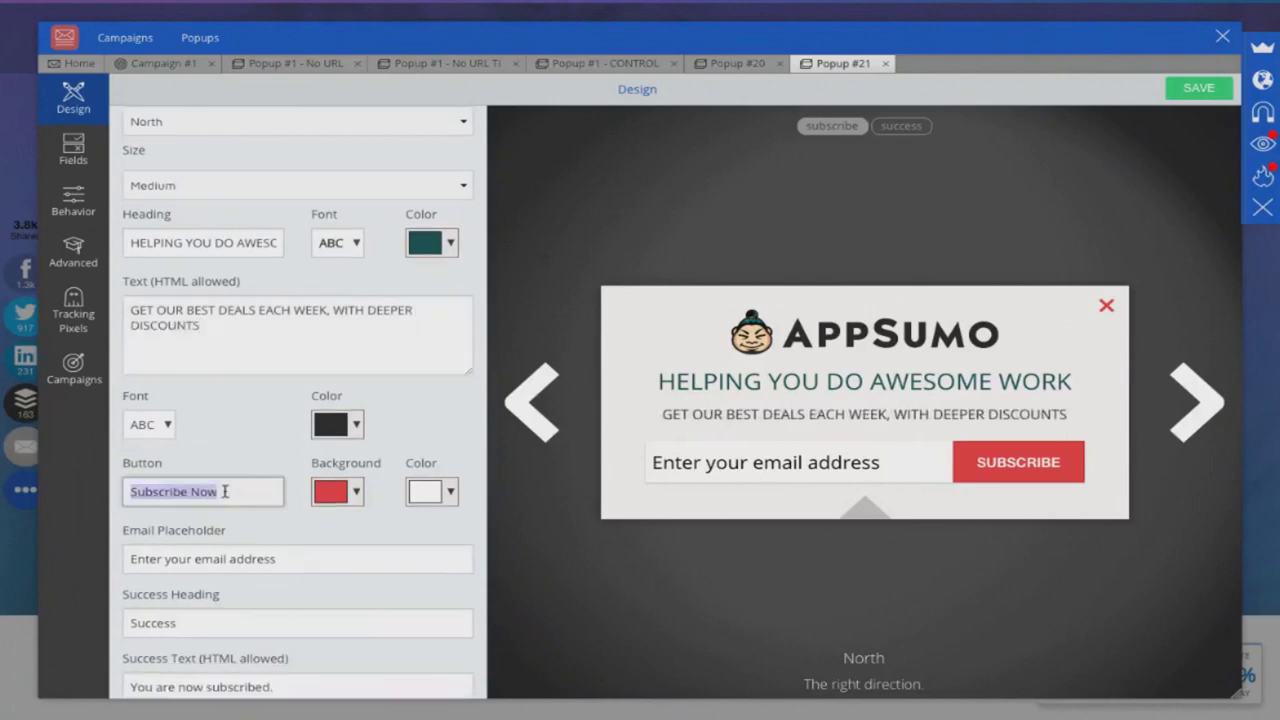
text(SEND TO ME)
triple_click(188, 559)
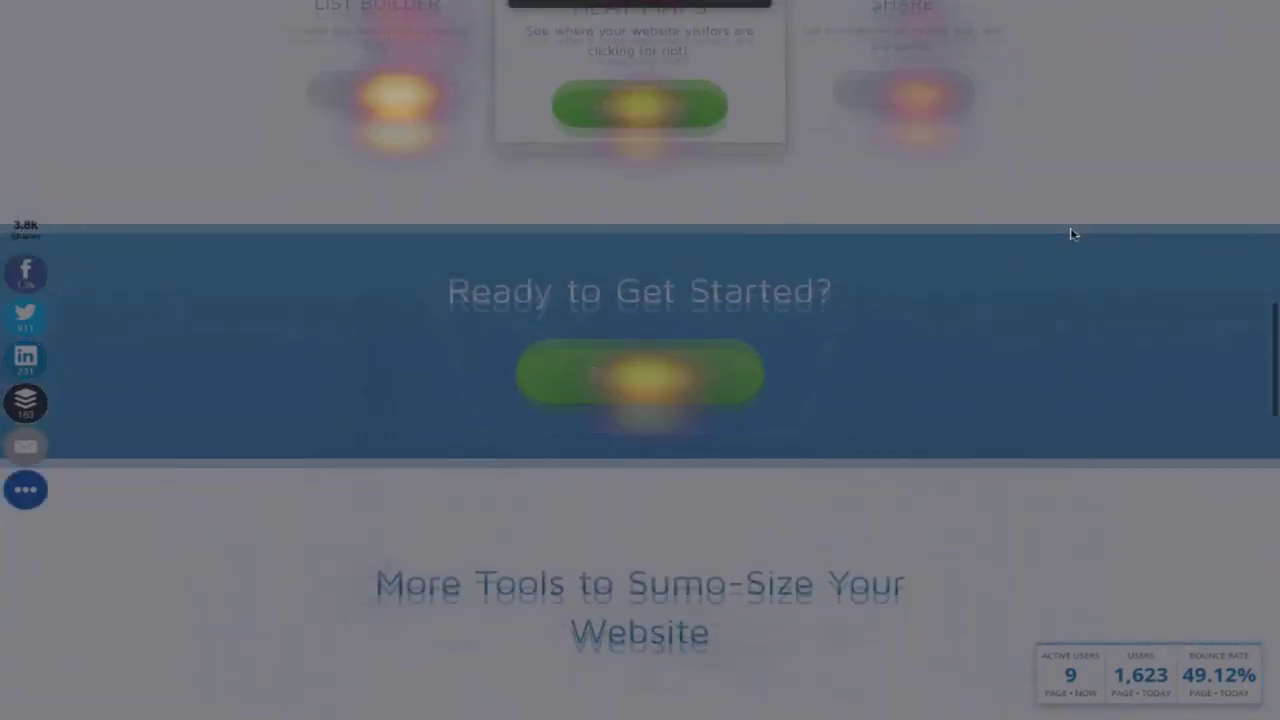
scroll(1070, 234, down, 5)
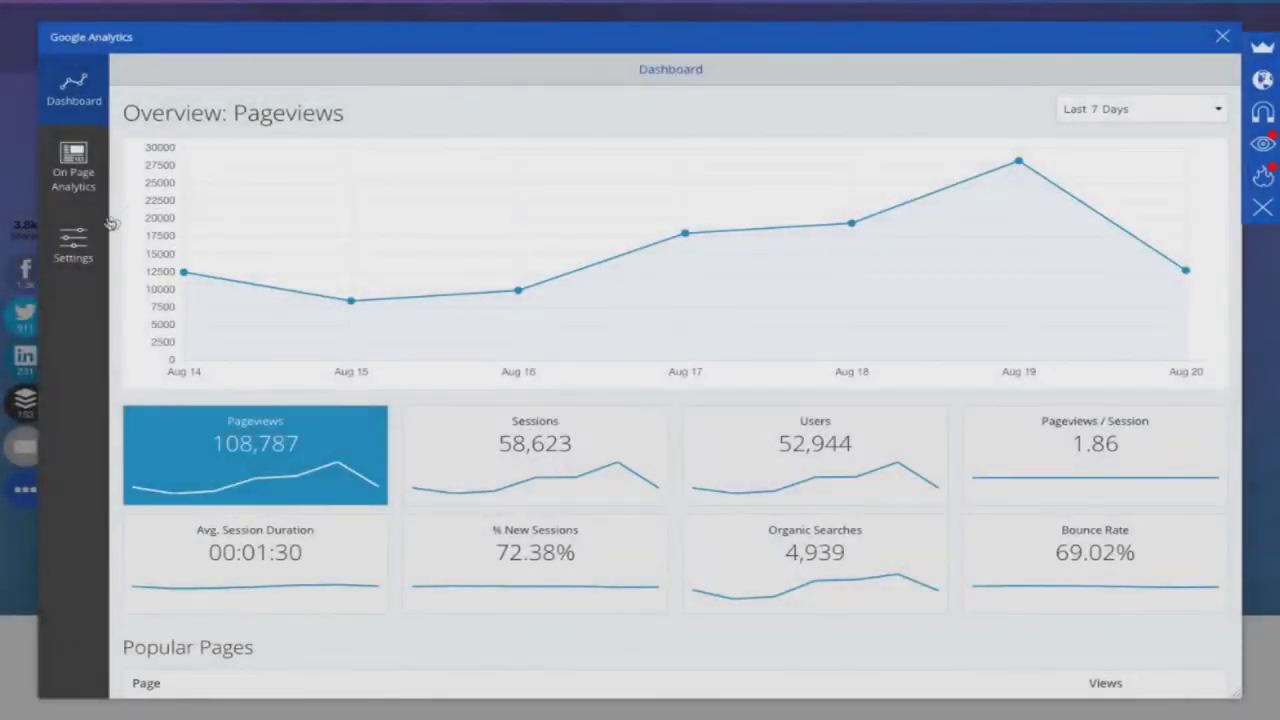
- Save the On Page Analytics settings, keeping the selected real-time users, today's users and bounce rate metrics
click(90, 180)
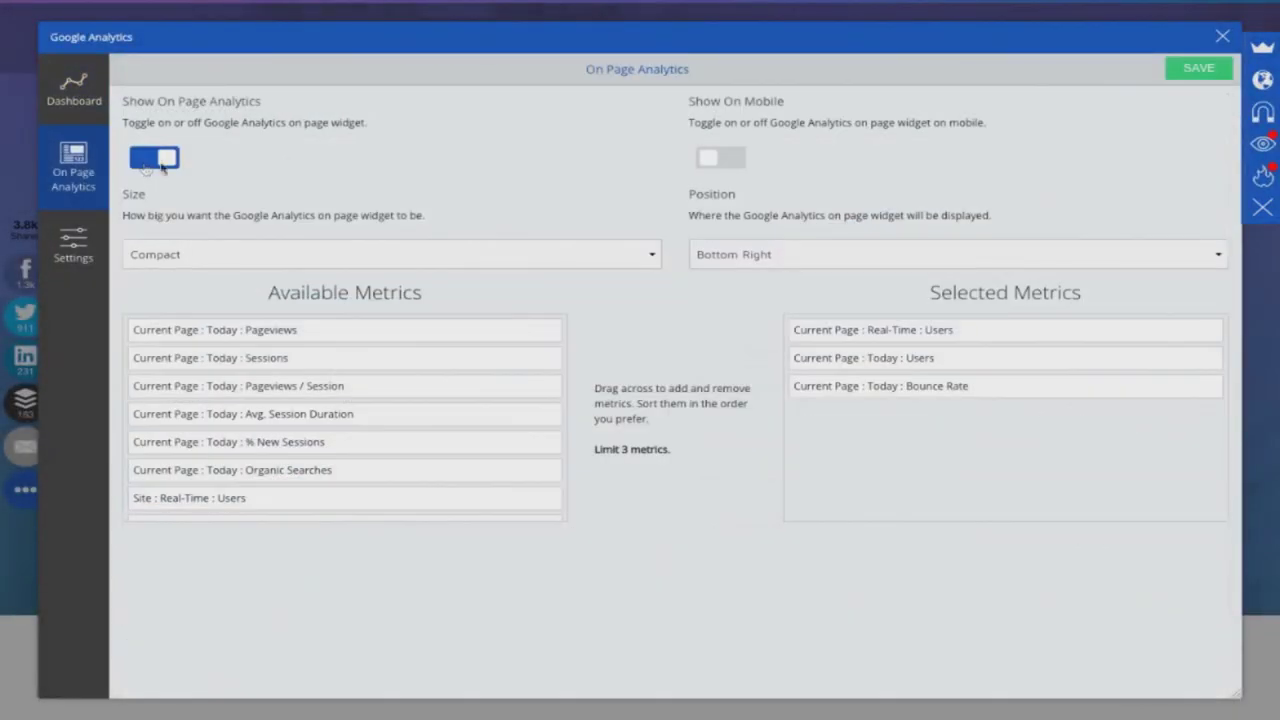
click(1205, 70)
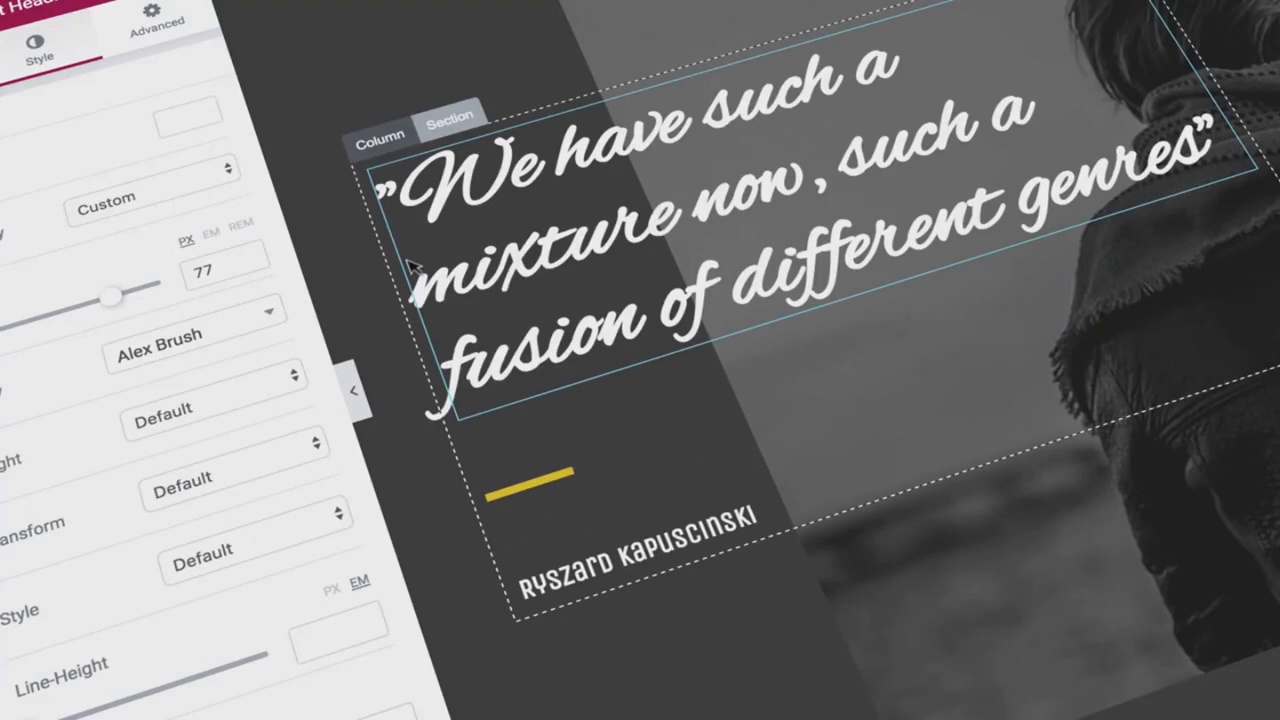
- Enlarge the quote heading from 77 to 85, then preview at Tablet, Mobile Landscape and Mobile Portrait
drag(112, 296, 141, 294)
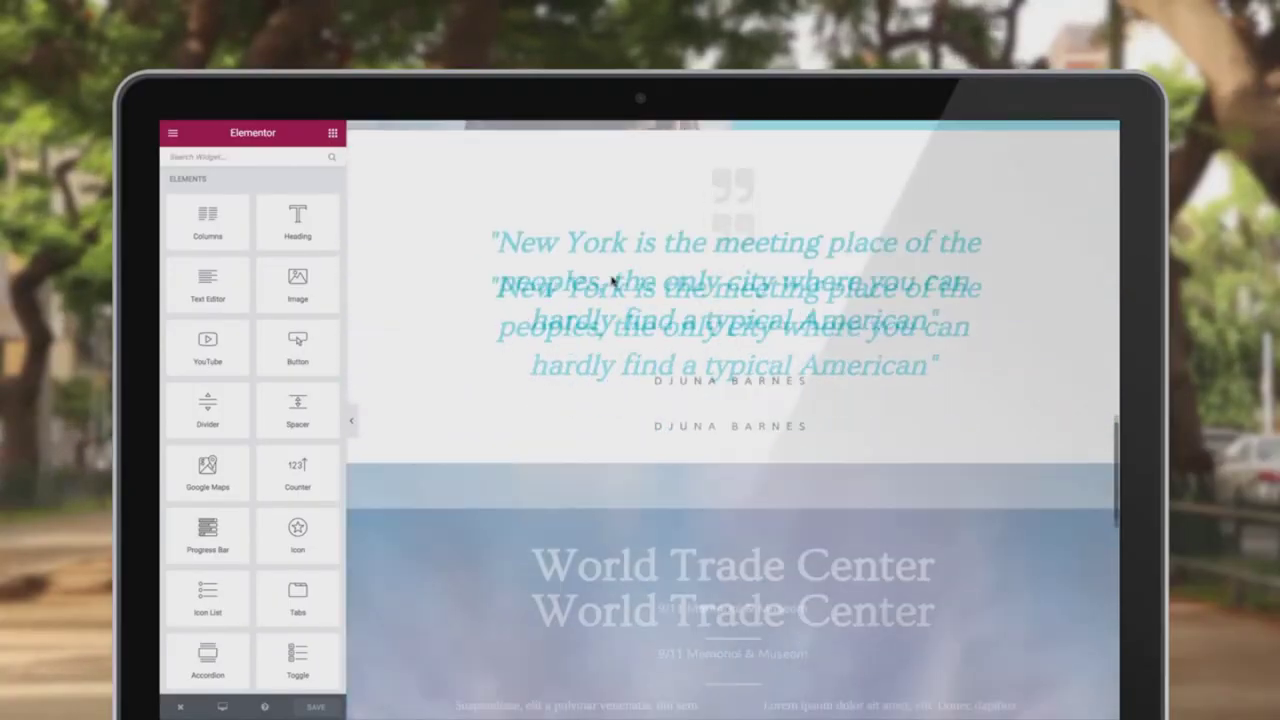
scroll(613, 281, down, 3)
click(222, 707)
click(231, 622)
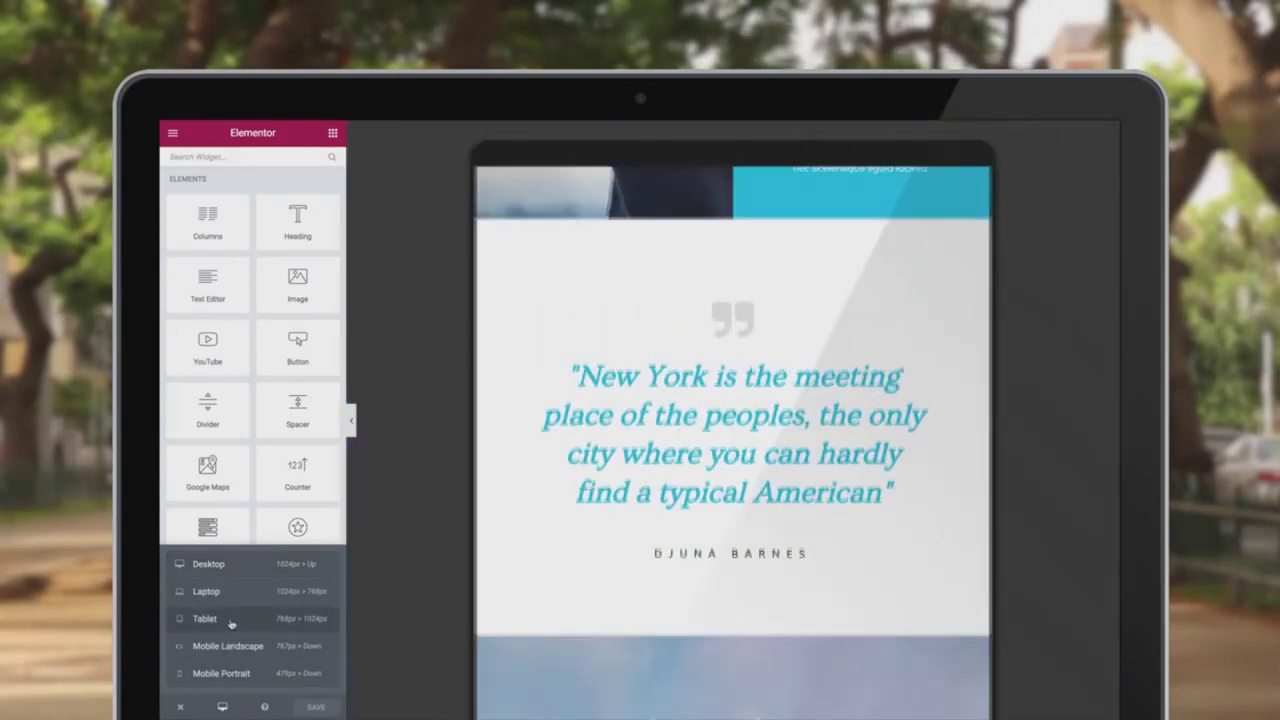
click(228, 646)
click(222, 673)
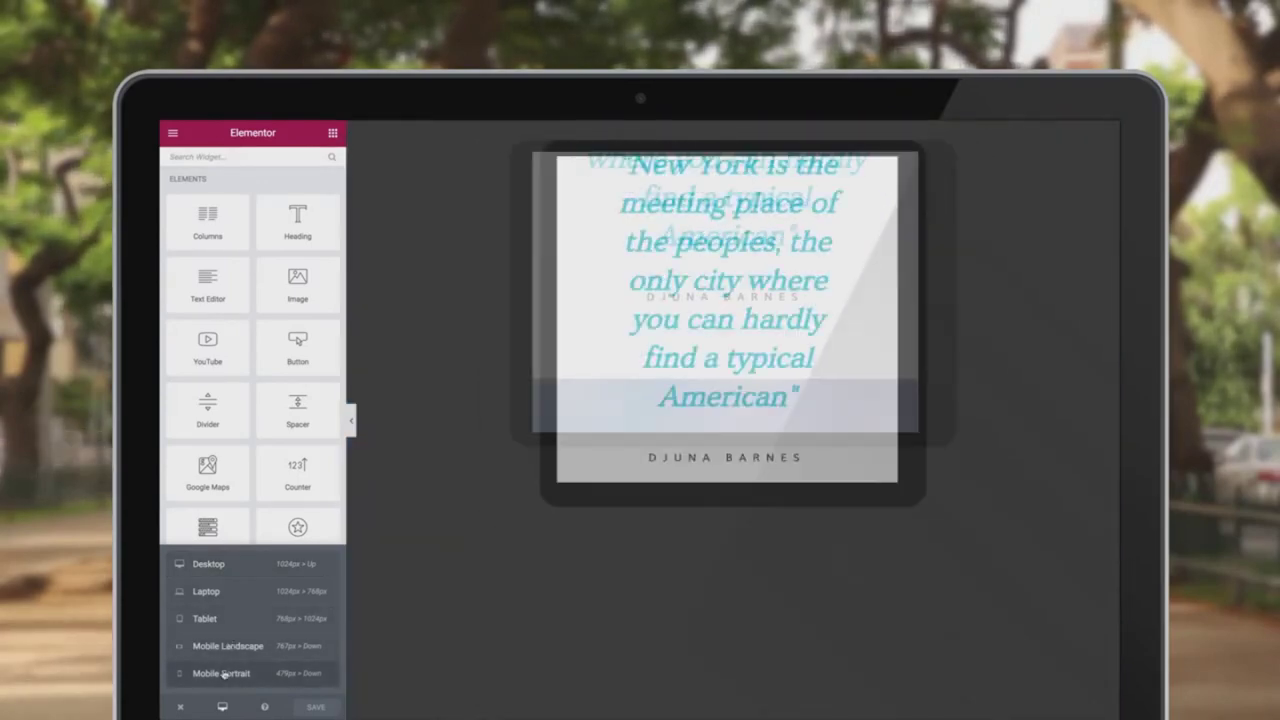